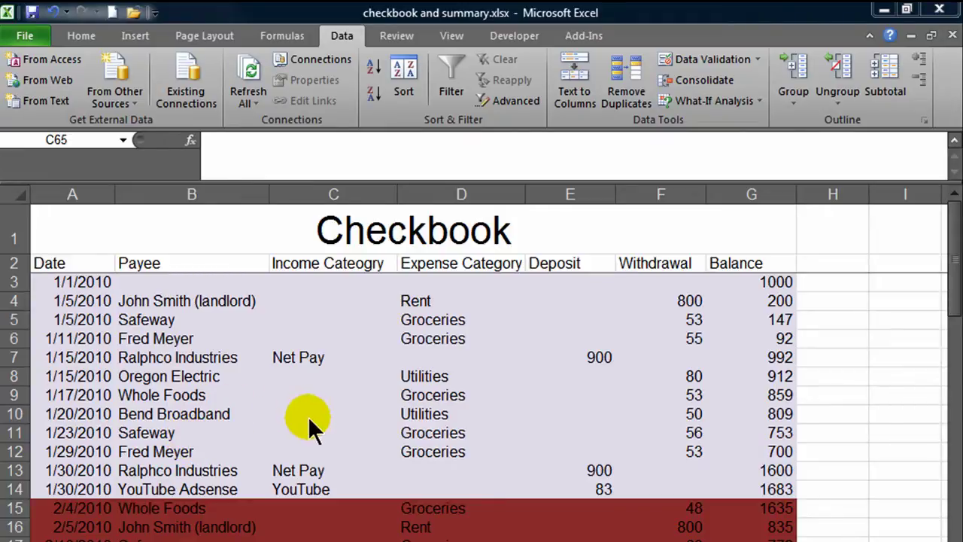
Insert a column before Payee on the Checkbook sheet and enter the heading Month in B2
left_click(948, 269)
left_click_drag(956, 312, 953, 271)
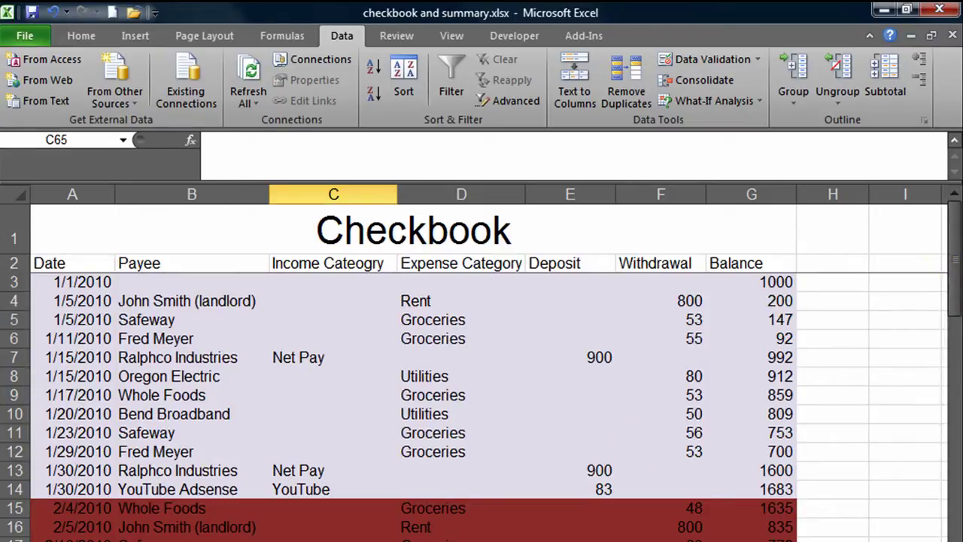
key("ctrl+Page_Down")
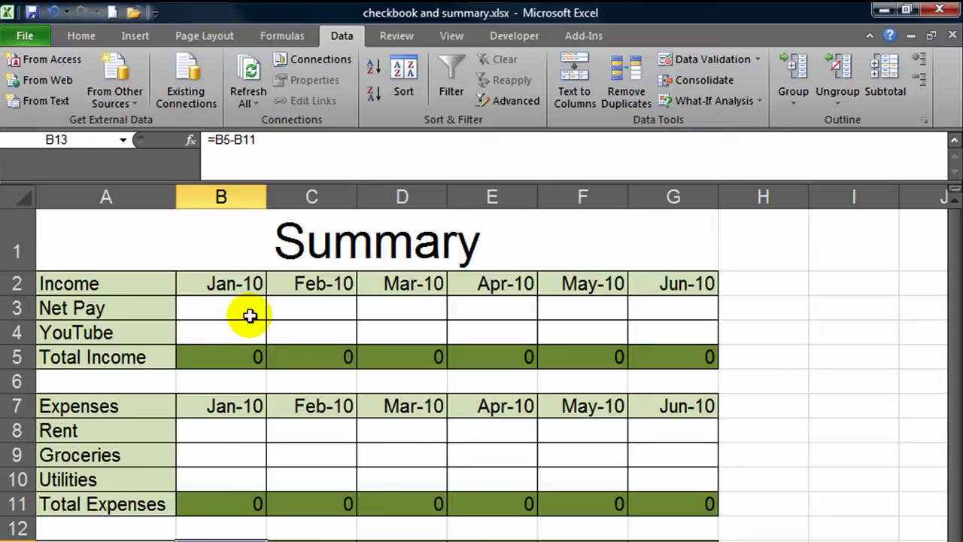
key("ctrl+Page_Up")
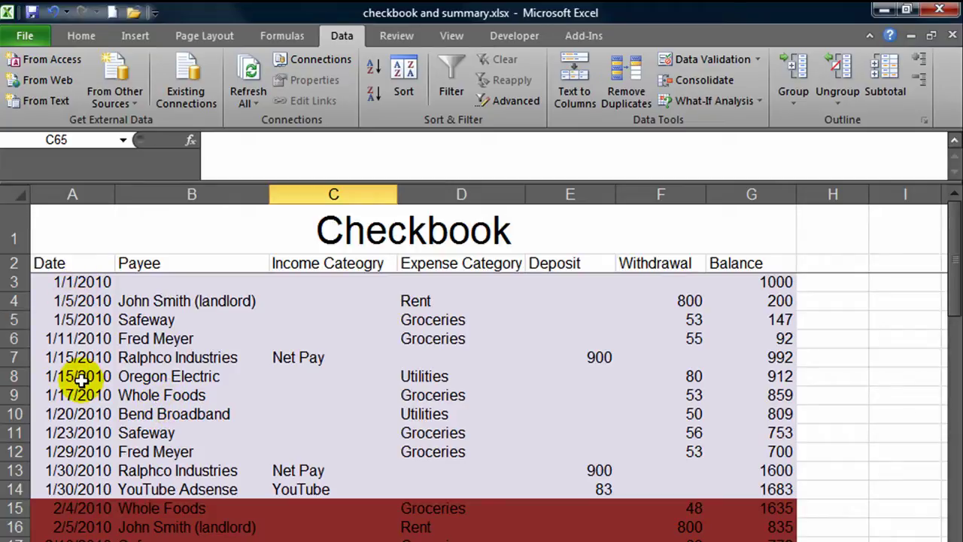
right_click(189, 195)
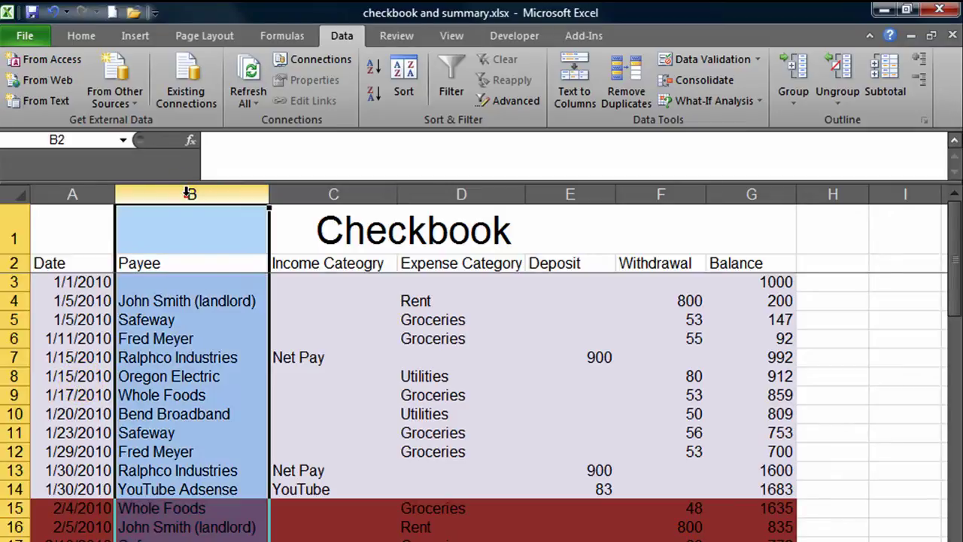
left_click(235, 318)
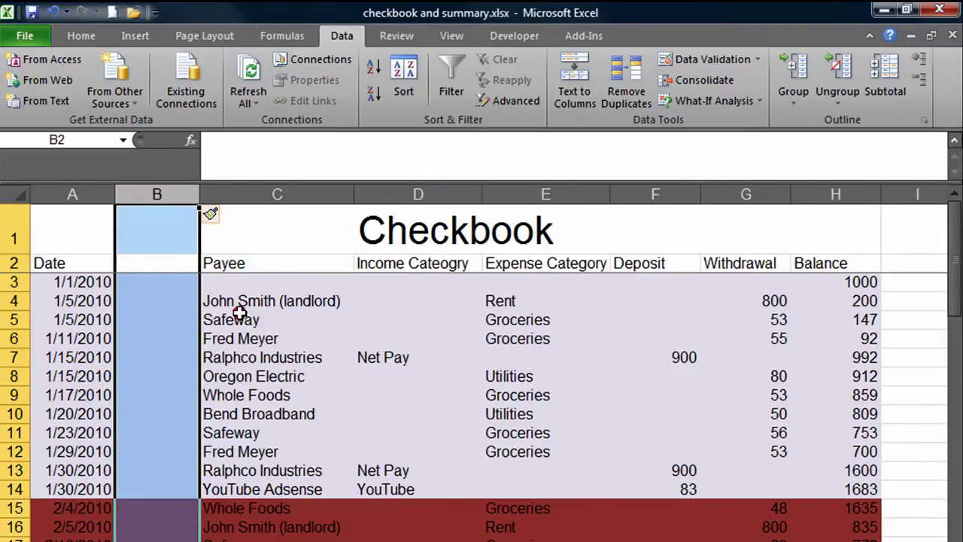
left_click(149, 316)
left_click(151, 263)
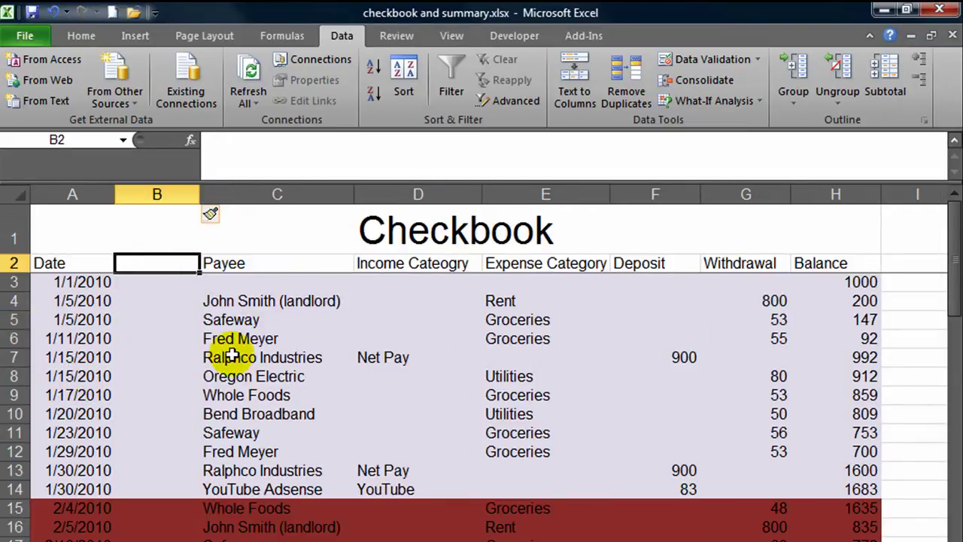
type("Month")
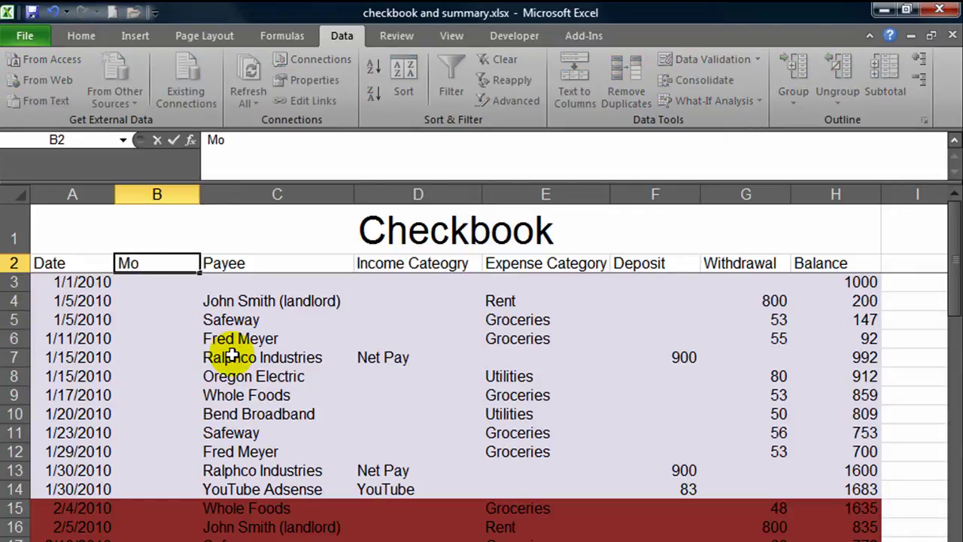
key("Return")
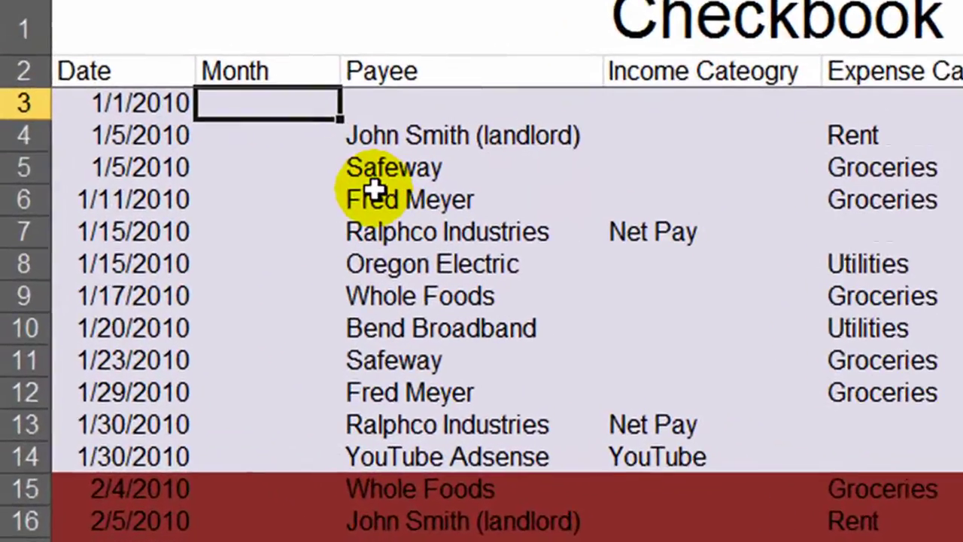
Enter the formula =MONTH(A3) in cell B3 to extract the month number from the date
type("=mi")
key("BackSpace")
type("onth(")
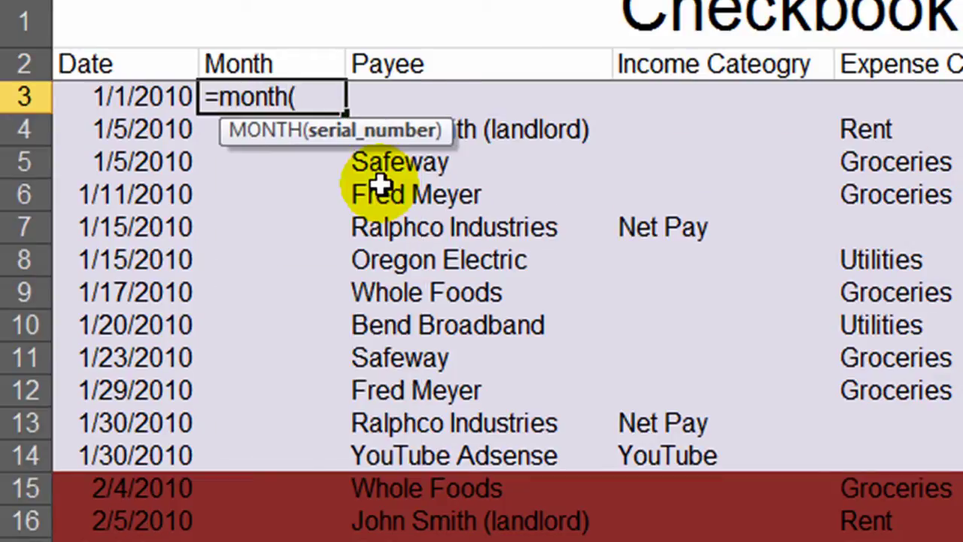
left_click(160, 101)
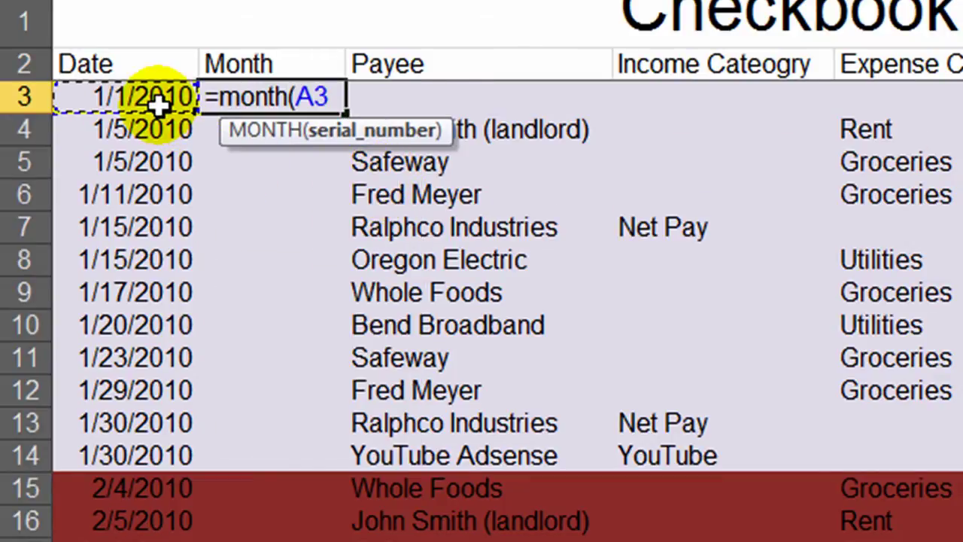
type(")")
key("Return")
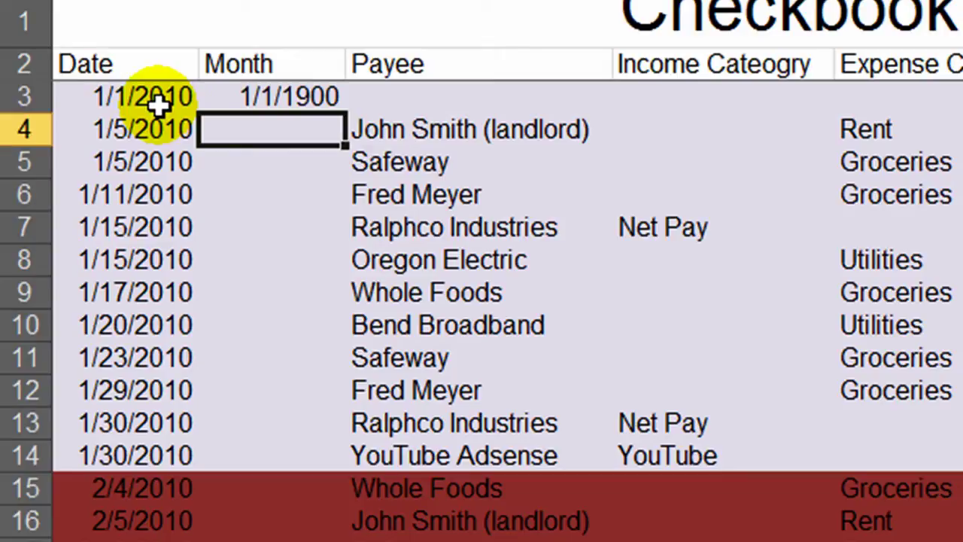
Format B3 as a number with two decimals and fill its formula down the whole Month column
left_click(289, 100)
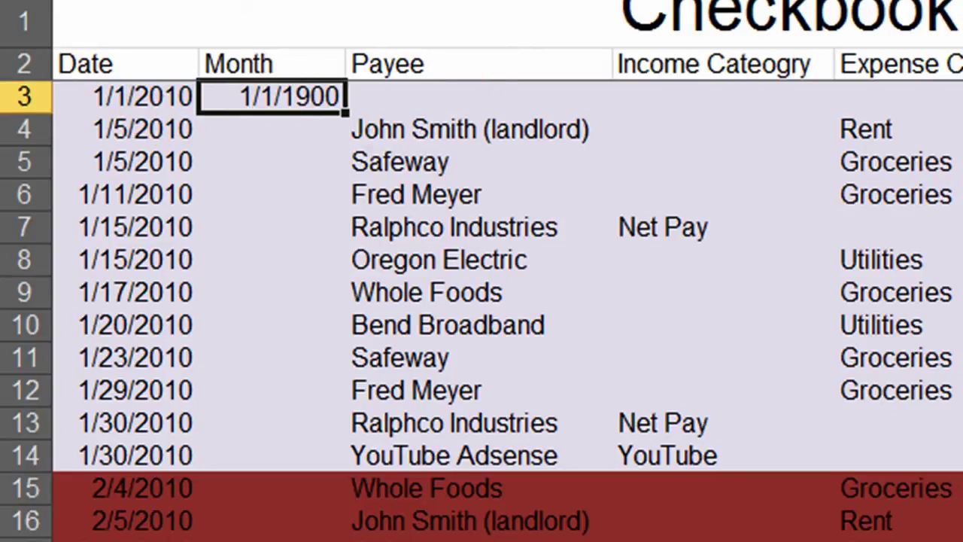
key("ctrl+shift+1")
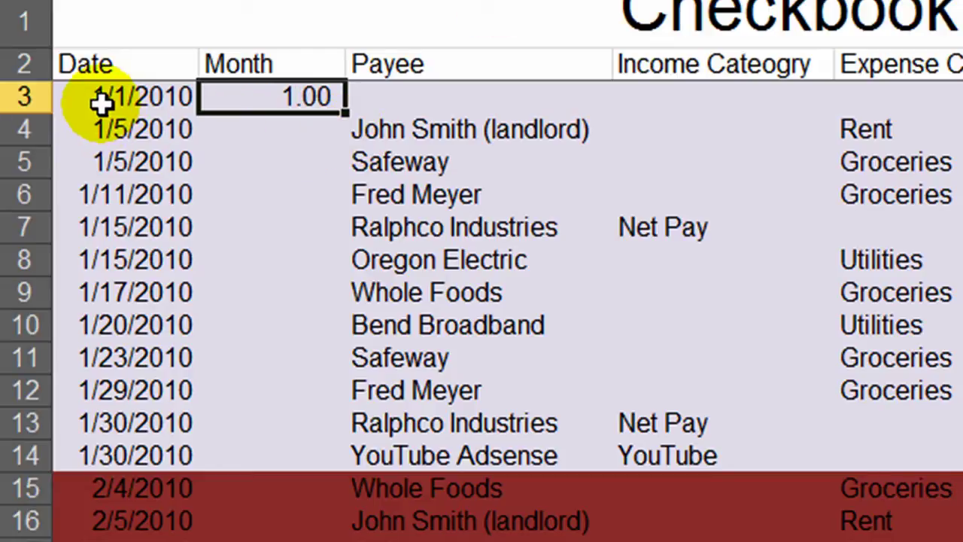
double_click(345, 113)
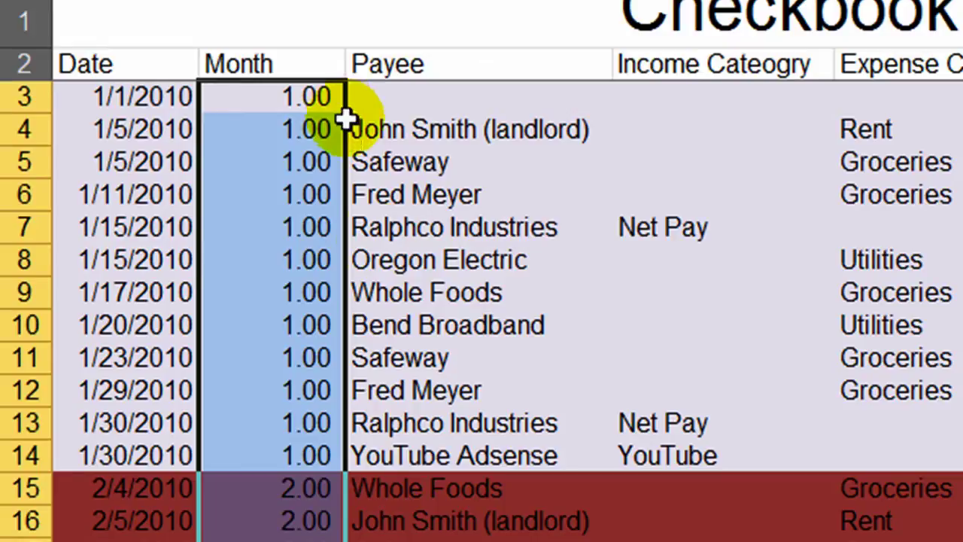
left_click(291, 320)
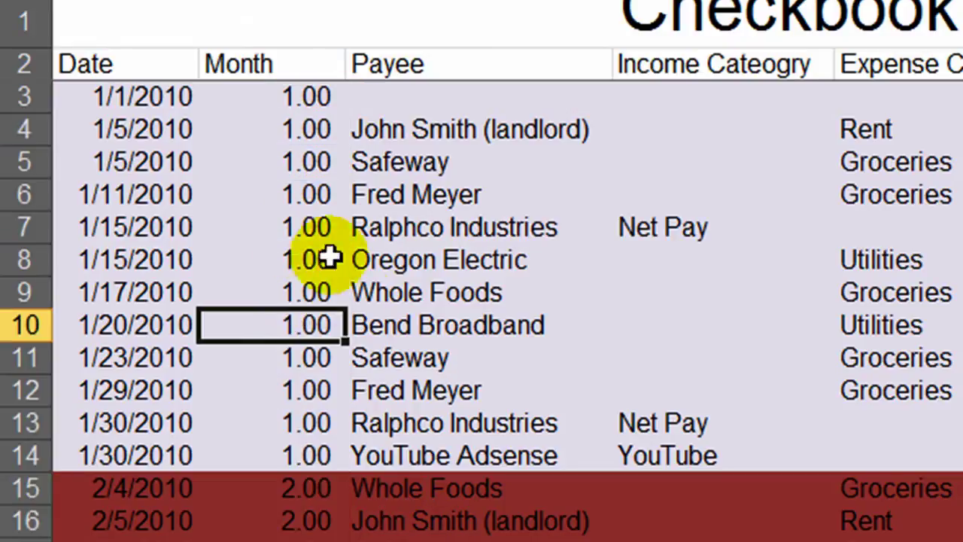
scroll(361, 339, "down", 3)
scroll(374, 347, "down", 4)
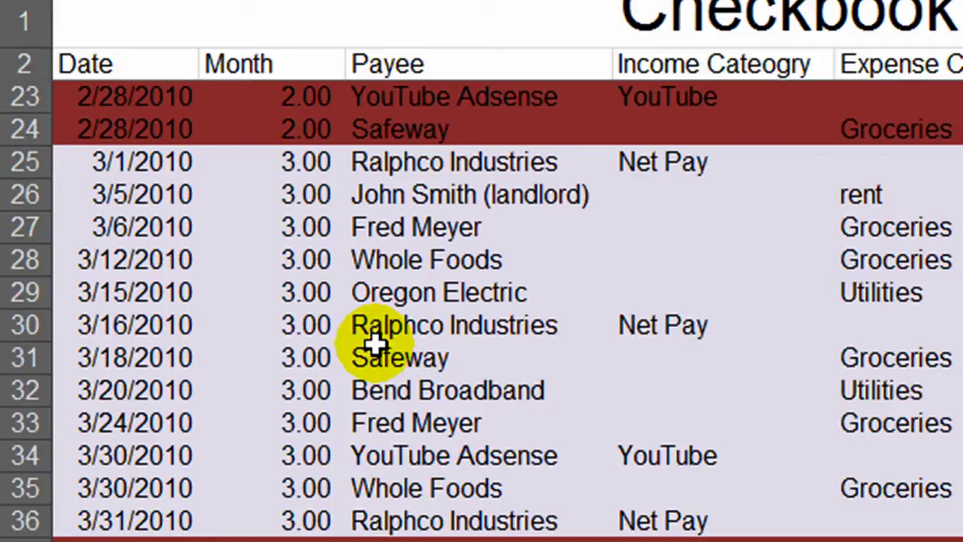
scroll(374, 342, "up", 7)
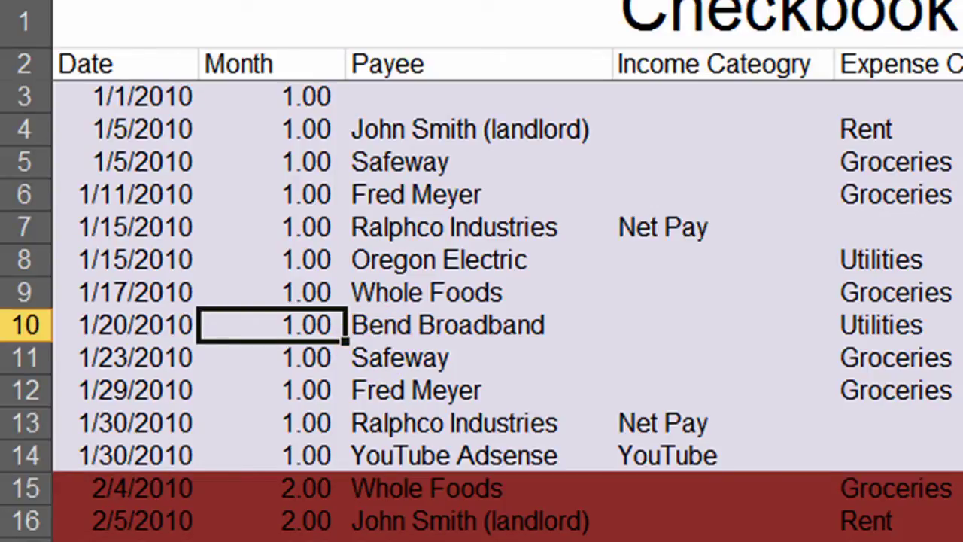
Examine which January Net Pay deposits on the Checkbook sheet belong in the Jan-10 Net Pay cell of the Summary sheet
key("ctrl+Page_Down")
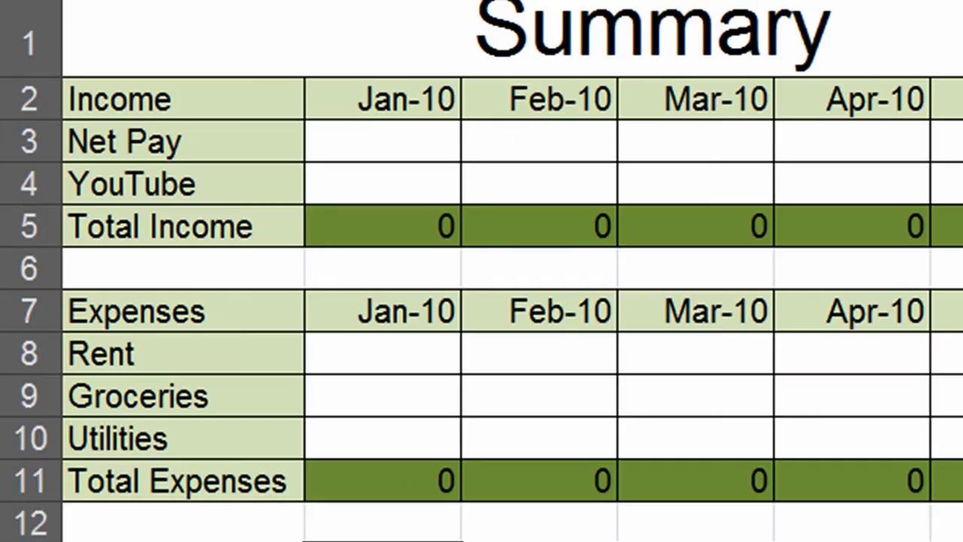
left_click(373, 149)
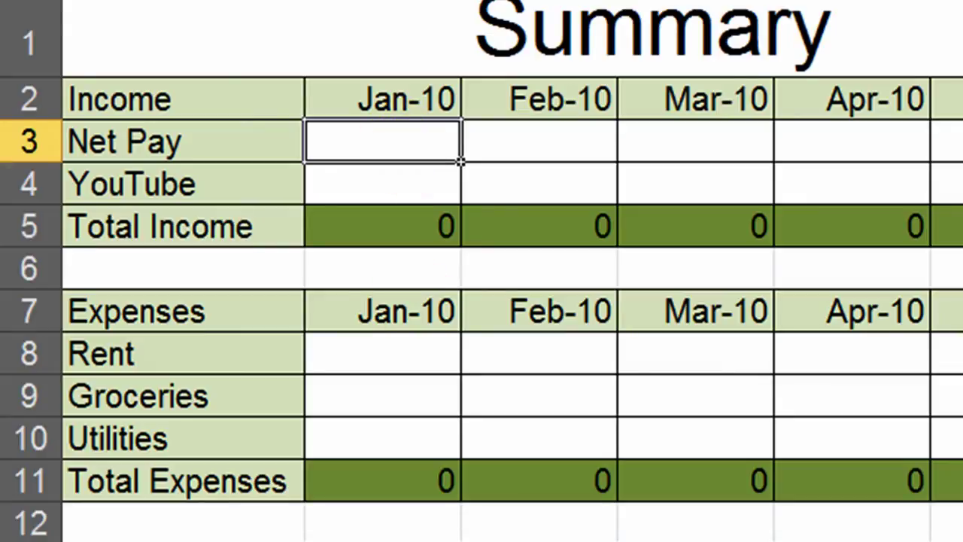
key("ctrl+Page_Up")
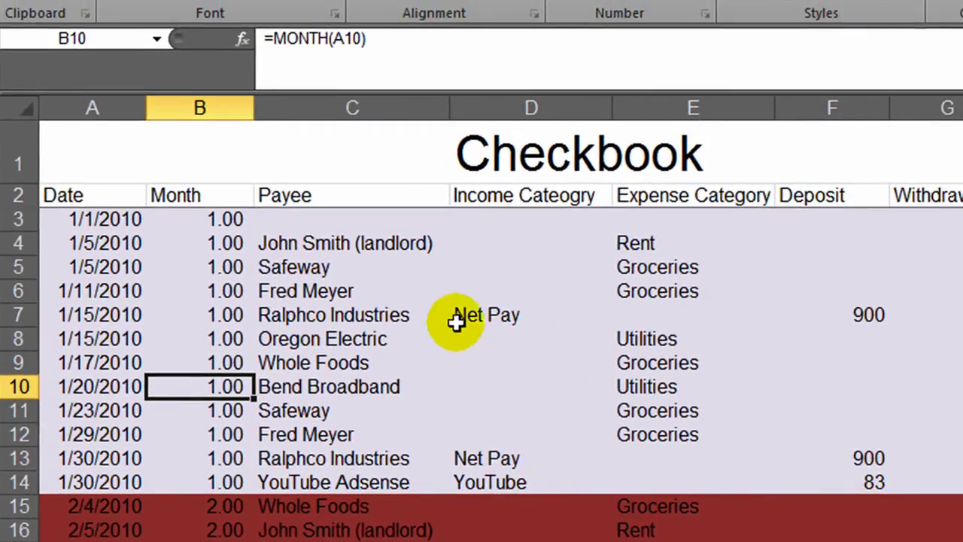
left_click(319, 319)
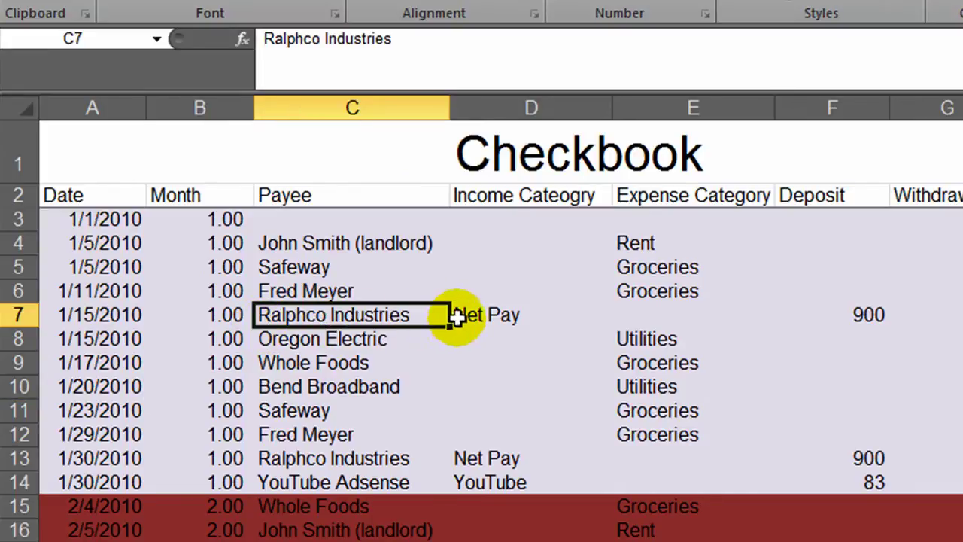
left_click(21, 316)
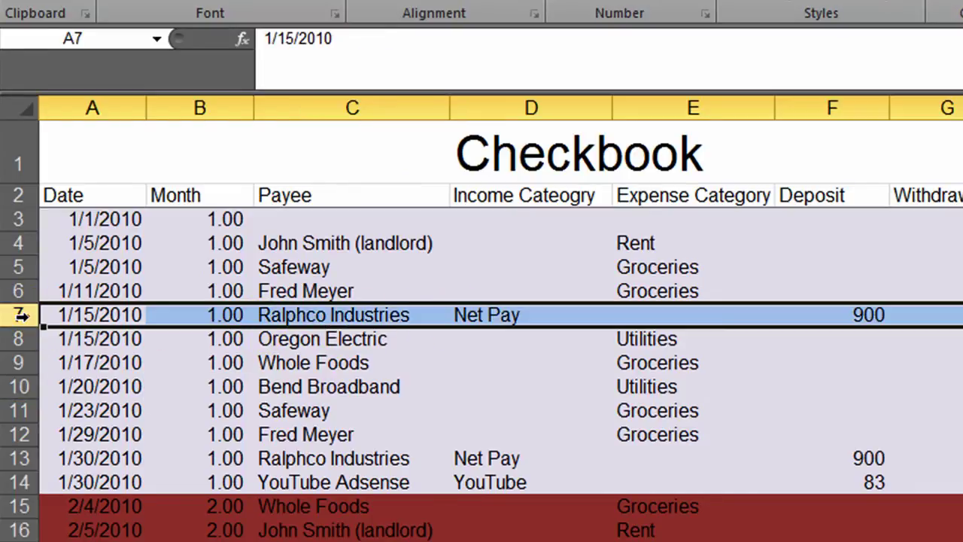
left_click(18, 458)
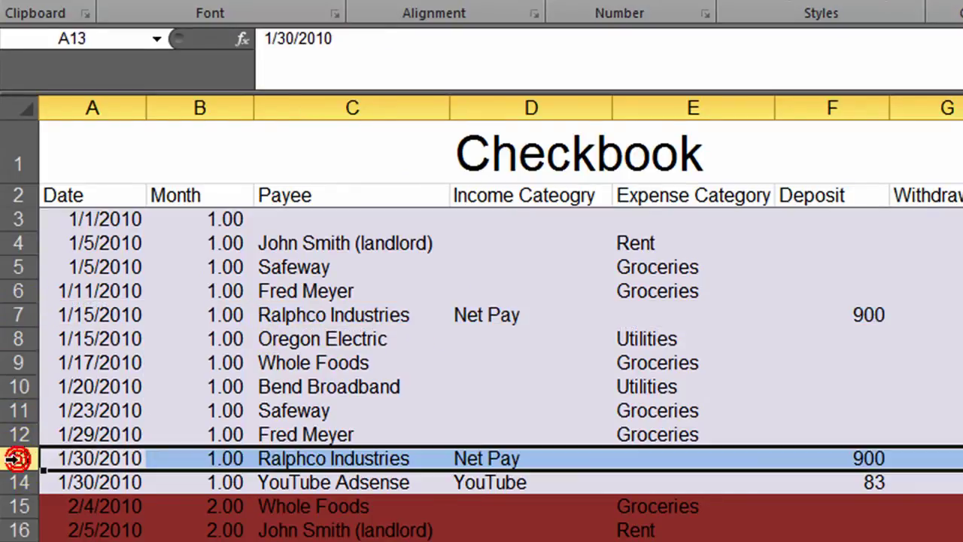
left_click(862, 316)
left_click(862, 458, "ctrl")
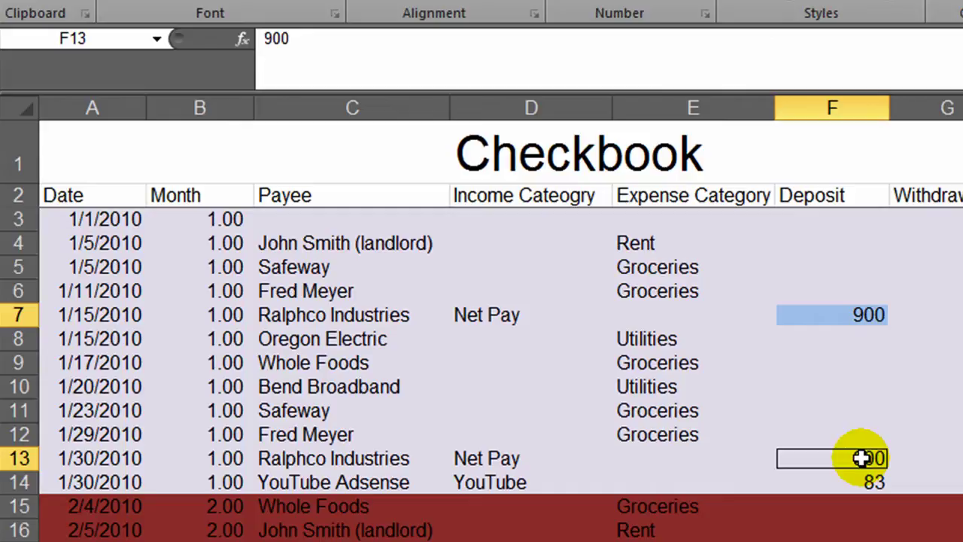
key("ctrl+Page_Down")
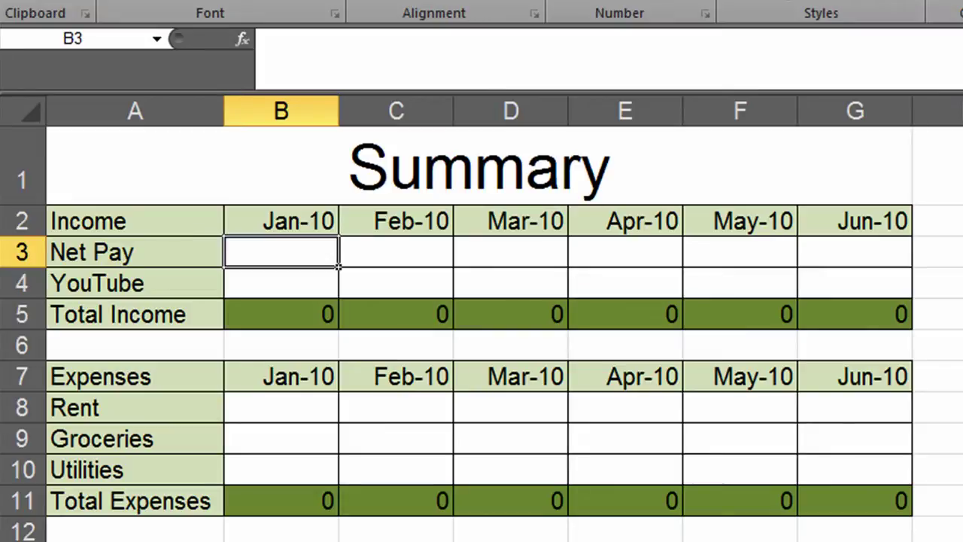
Hide the Month column (column B) on the Checkbook sheet
key("ctrl+Page_Up")
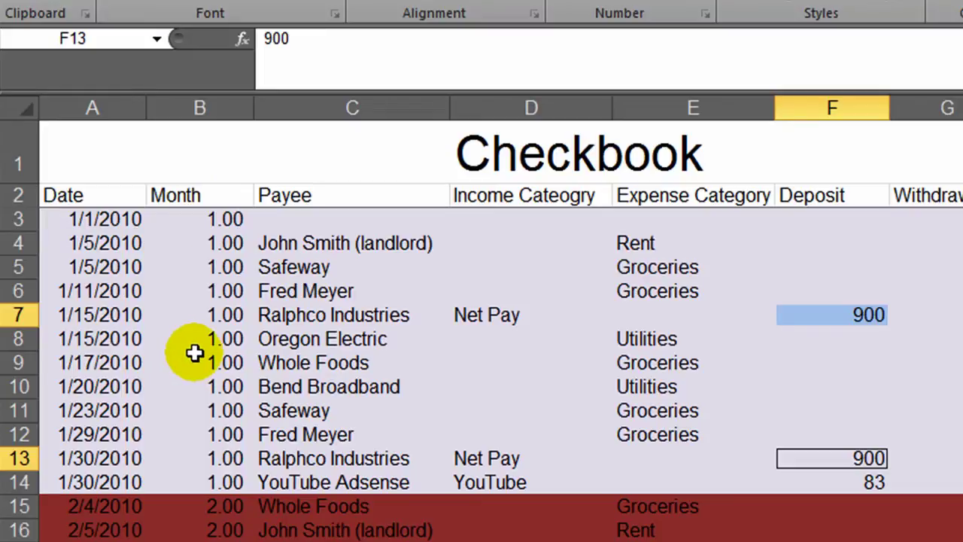
left_click(656, 430)
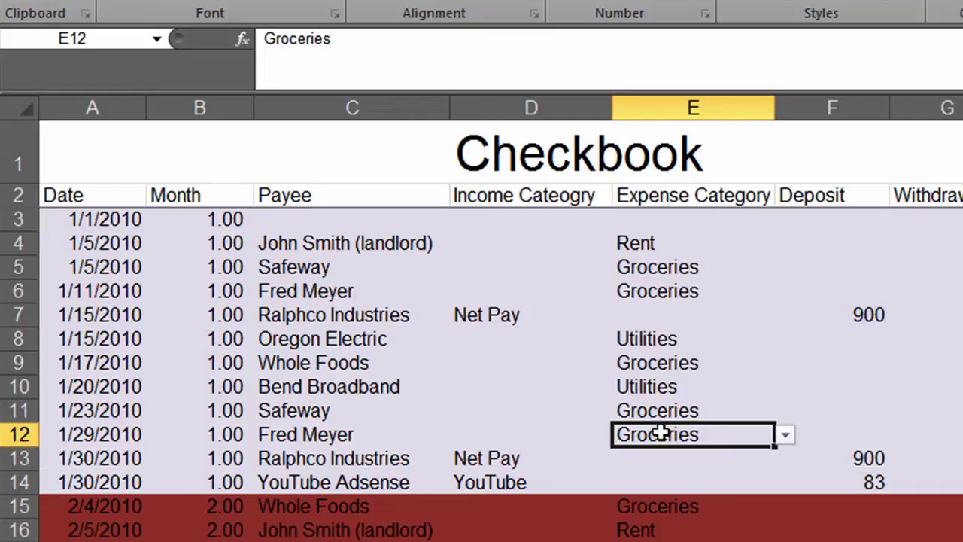
left_click(211, 113)
right_click(213, 111)
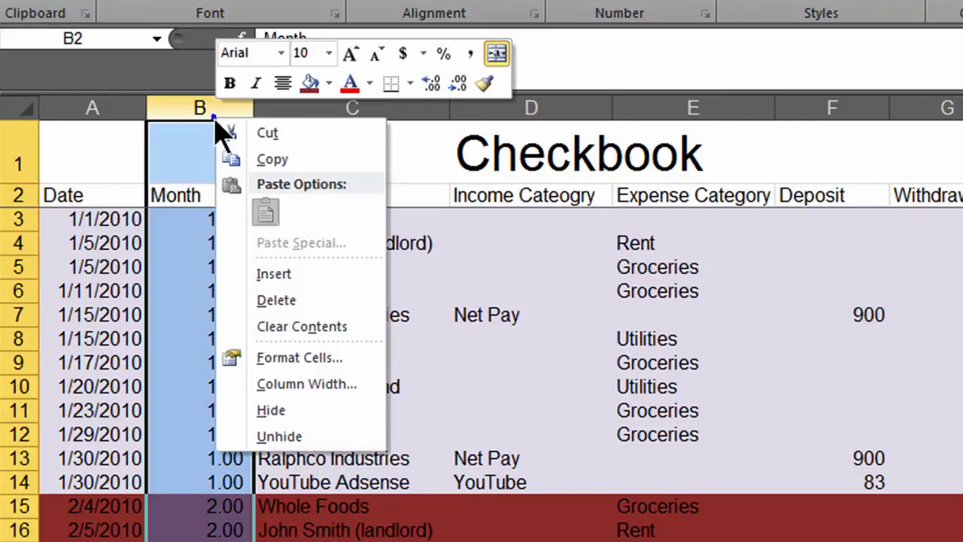
left_click(284, 410)
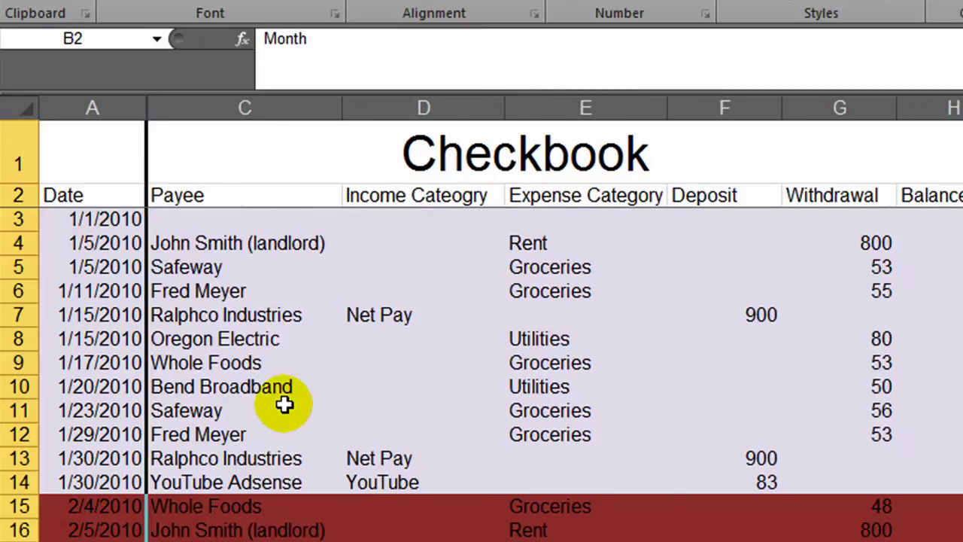
left_click(284, 405)
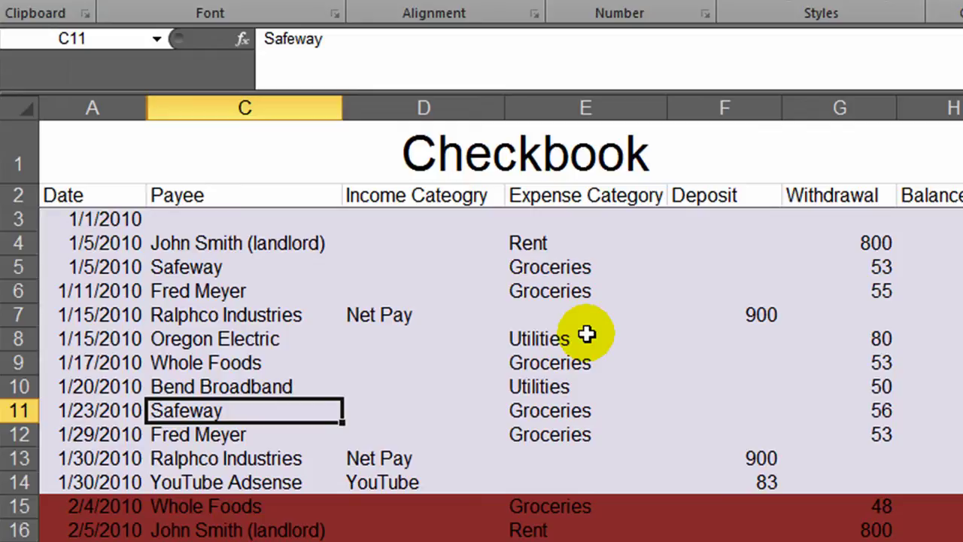
Select the range A2:G300 on the Checkbook sheet to check its extent, and return to the first rows
left_click(87, 194)
left_click(88, 38)
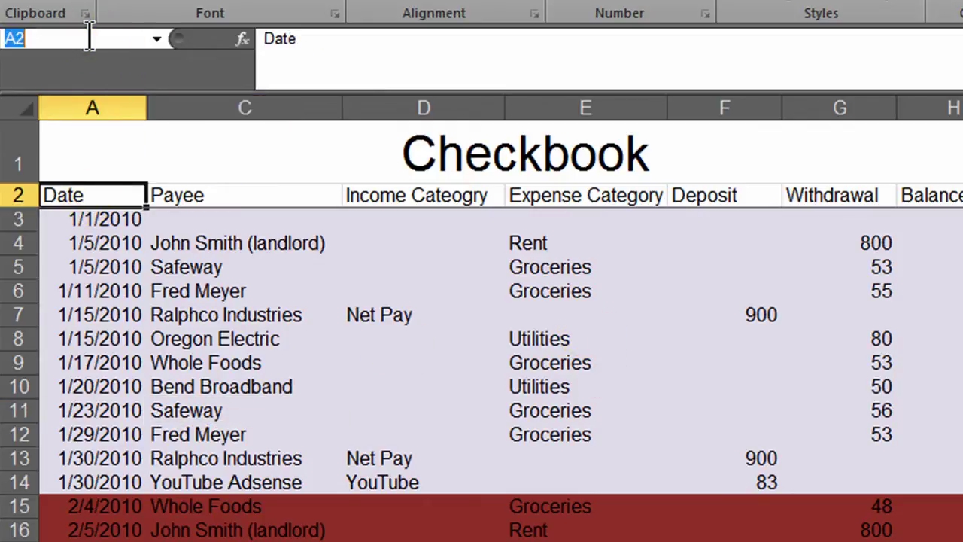
type("G300")
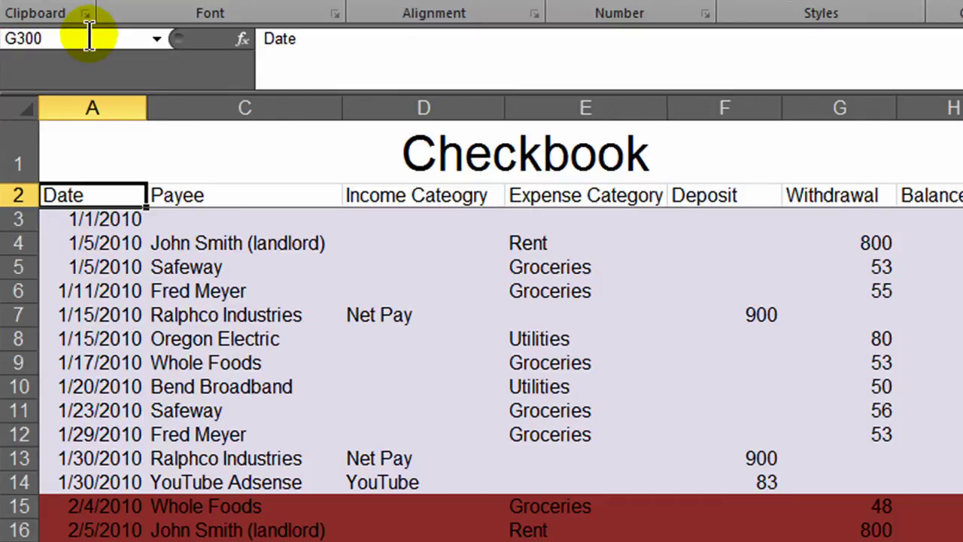
key("shift+Return")
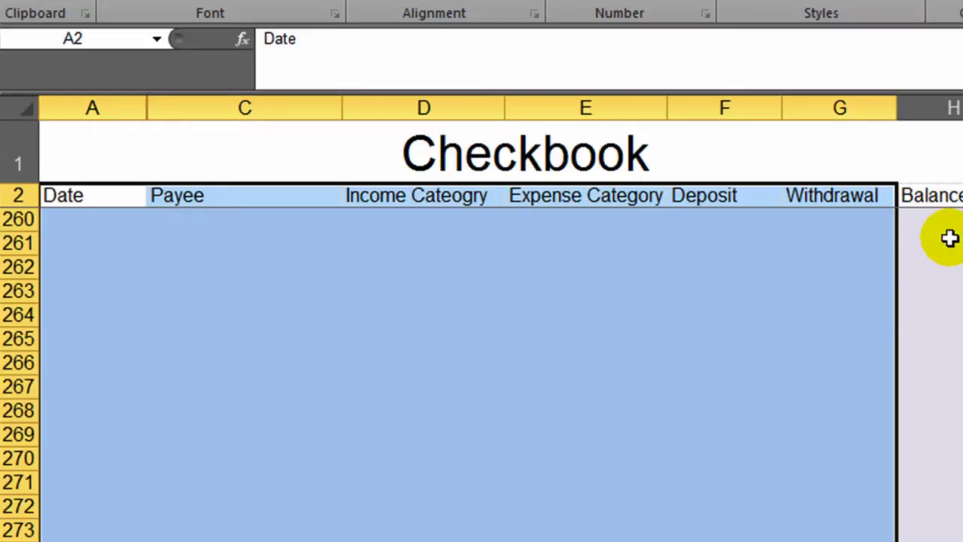
left_click(512, 289)
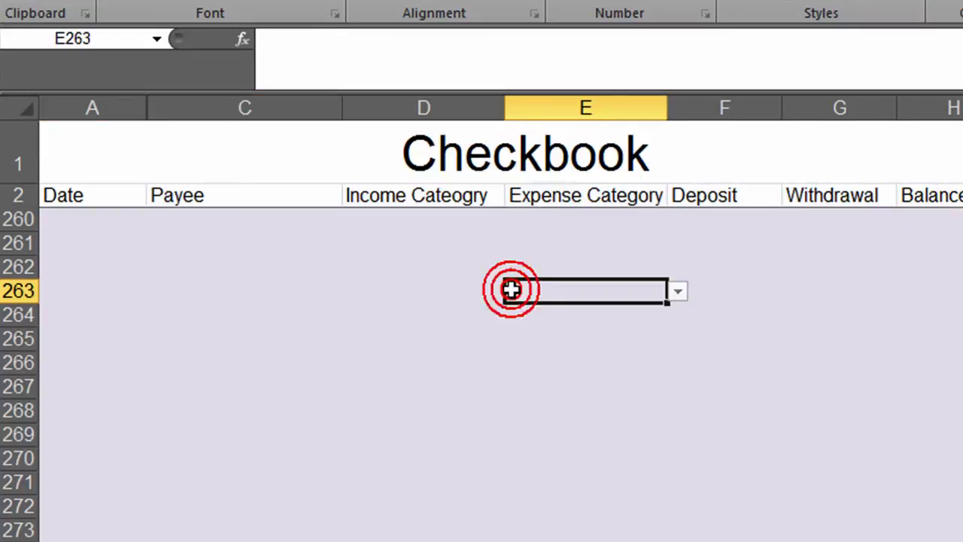
key("ctrl+Home")
left_click(176, 290)
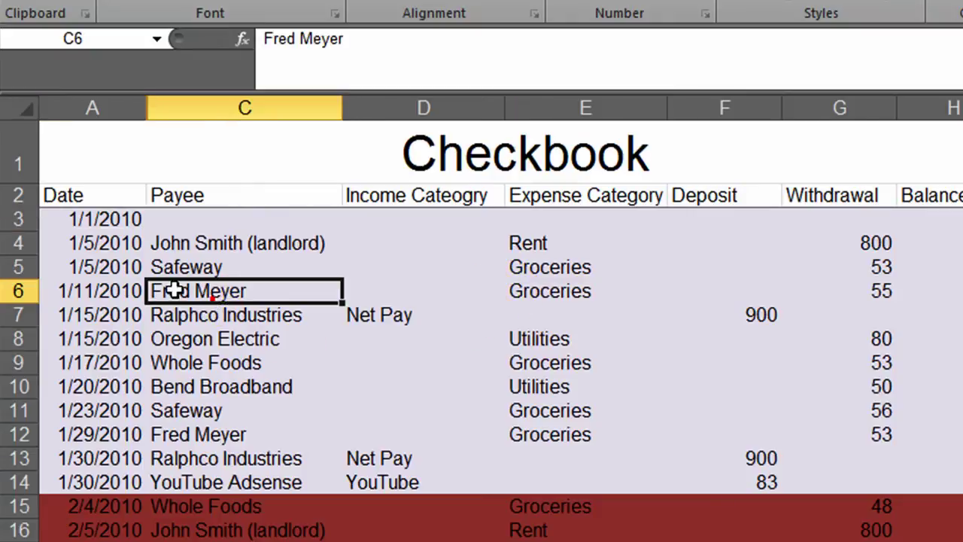
Try to format the range A3:H300 on the Checkbook sheet as a table without the header row, and undo it
left_click(93, 219)
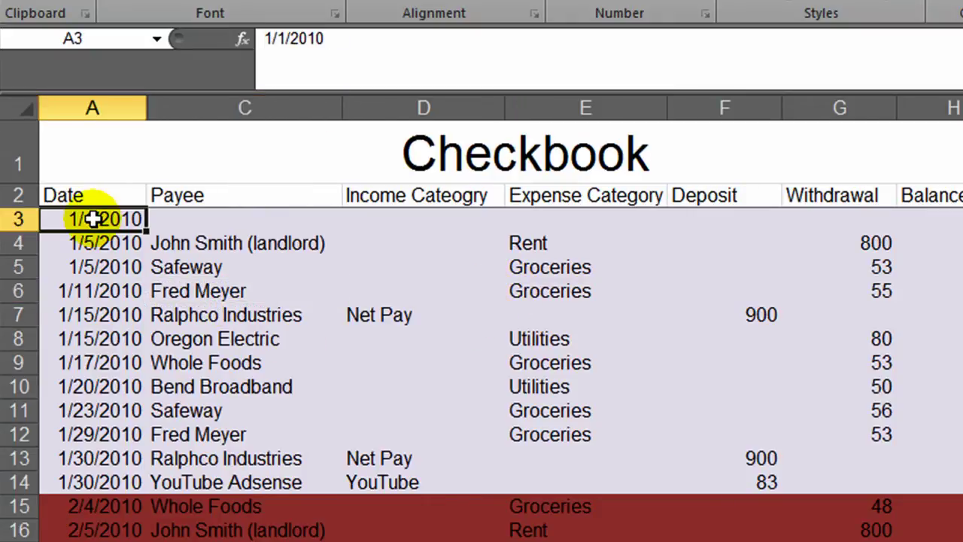
left_click(97, 39)
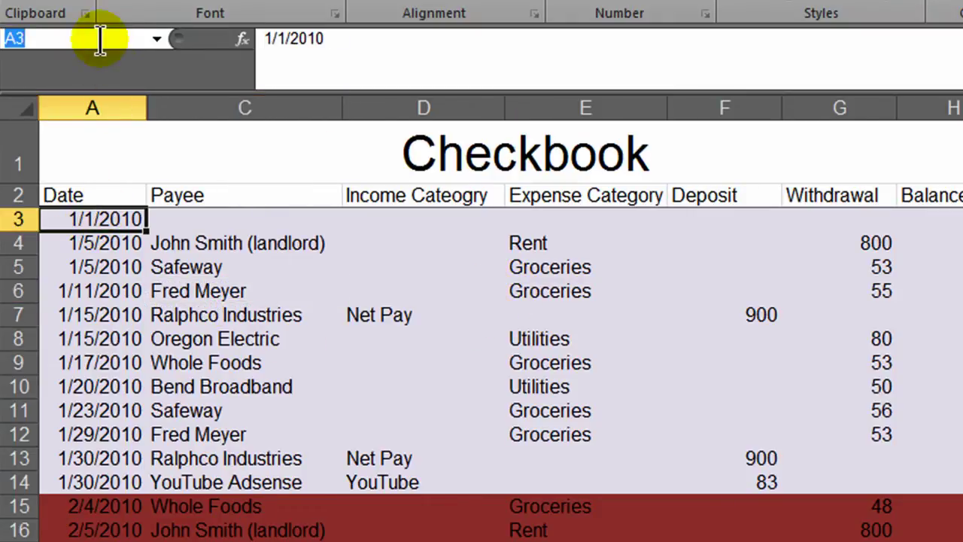
type("H300")
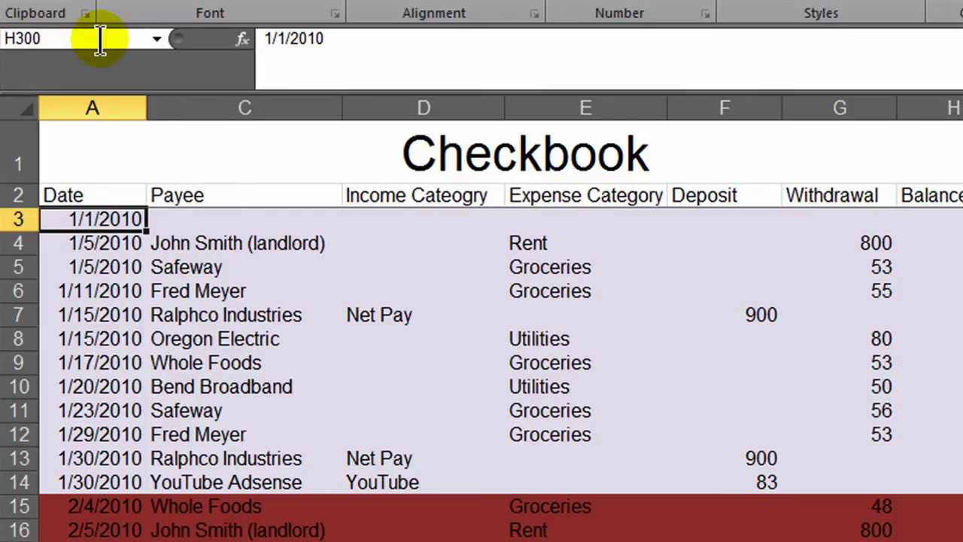
key("shift+Return")
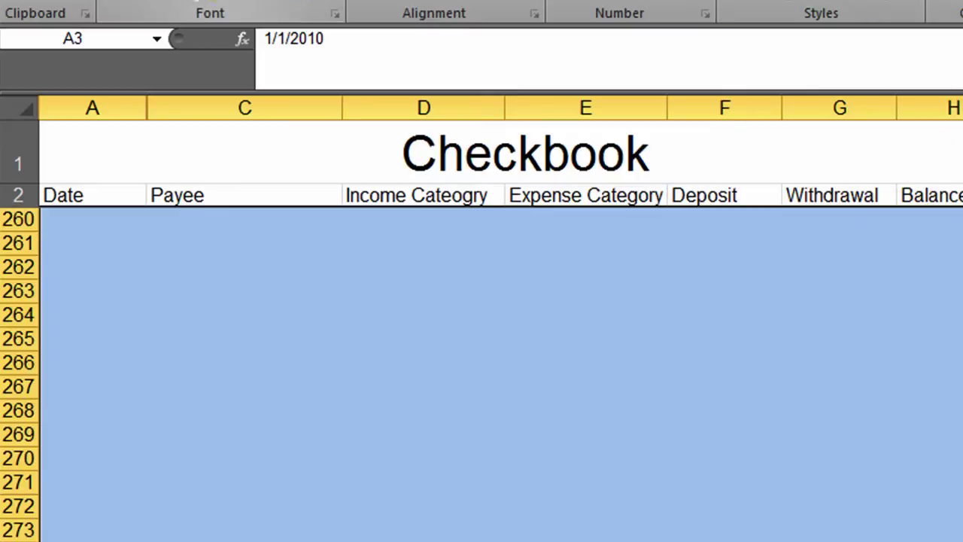
left_click(846, 6)
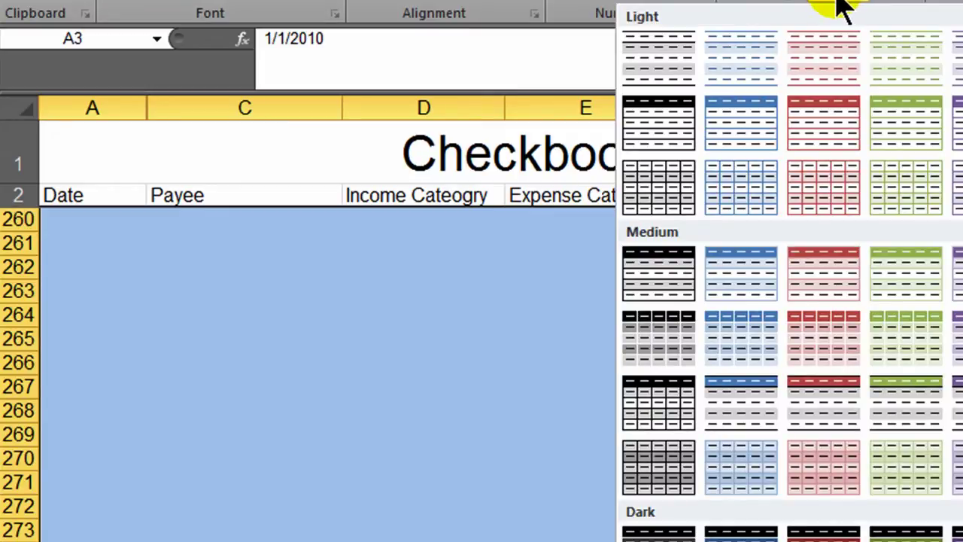
left_click(734, 137)
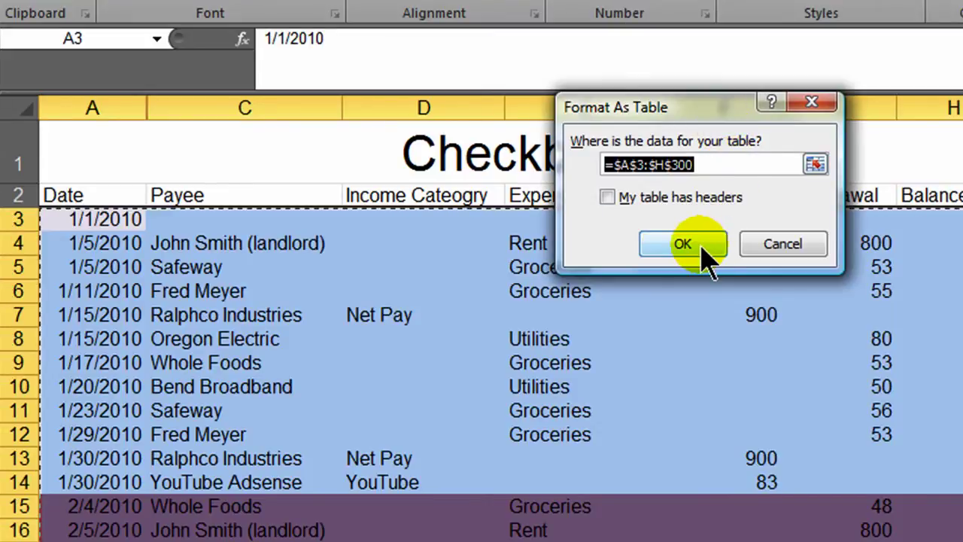
left_click(699, 244)
left_click(490, 367)
left_click(491, 374)
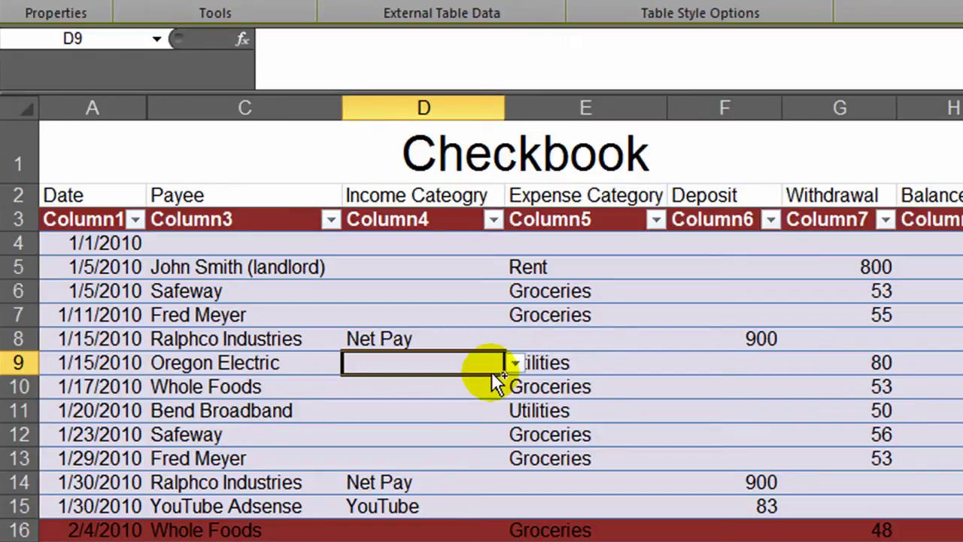
key("ctrl+z")
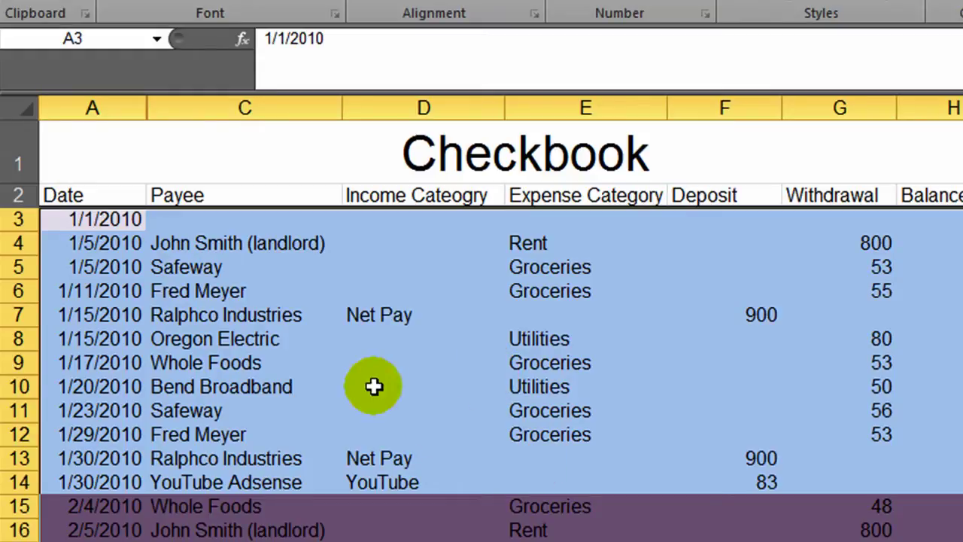
Format the range A2:H300 as a table with headers, using the light table style with a solid blue header row
left_click(89, 195)
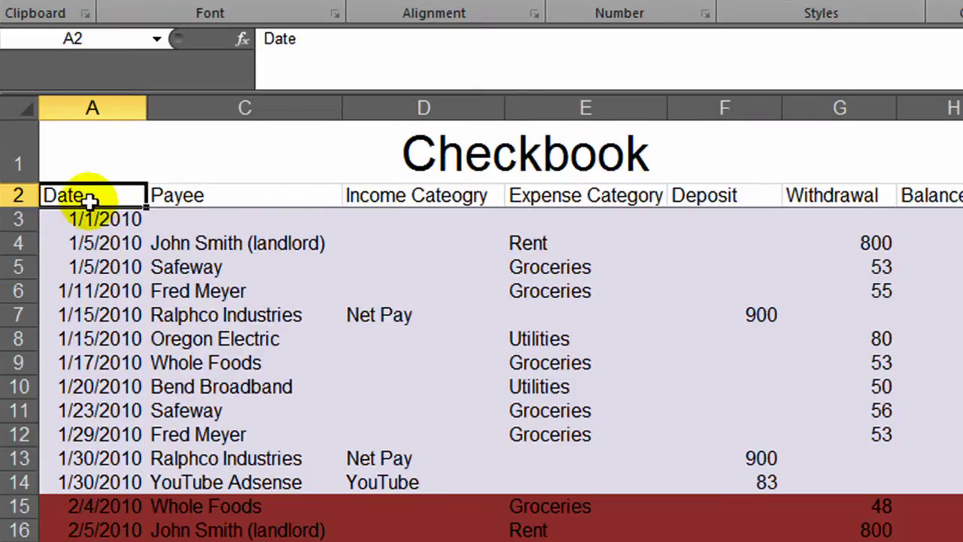
left_click(92, 39)
left_click(92, 40)
type("H300")
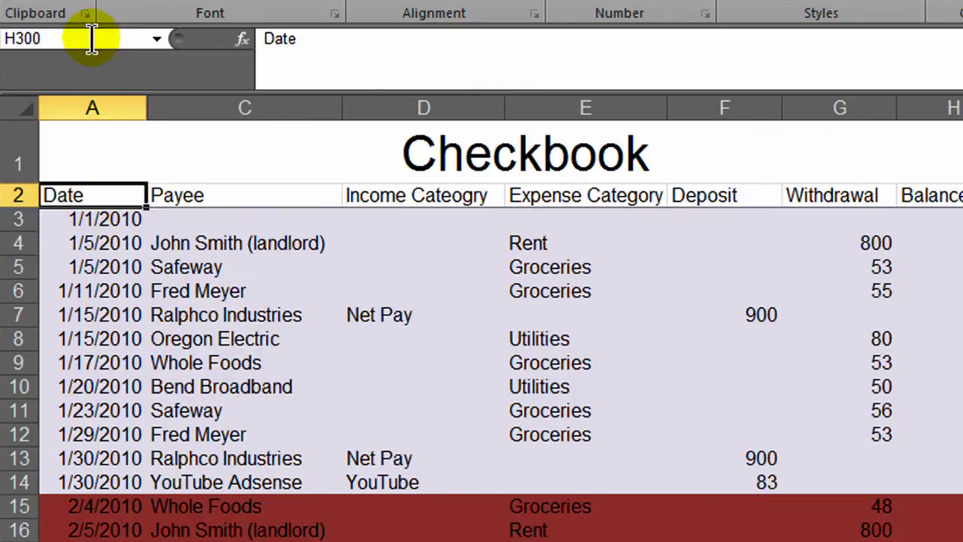
key("shift+Return")
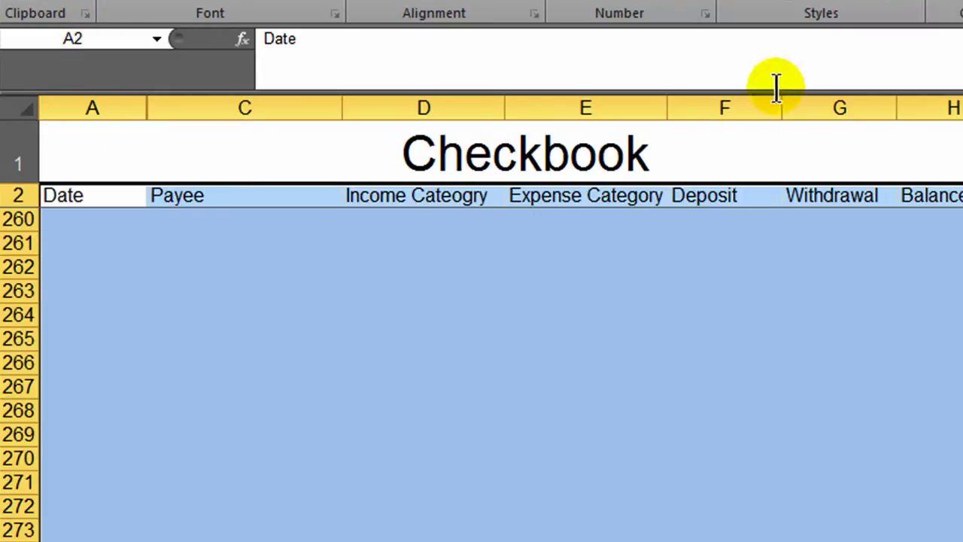
left_click(848, 6)
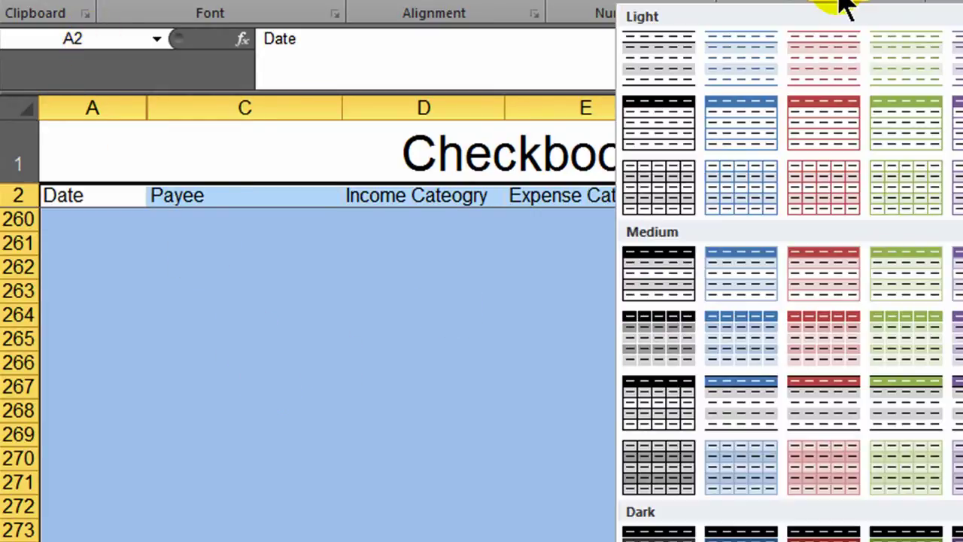
left_click(745, 126)
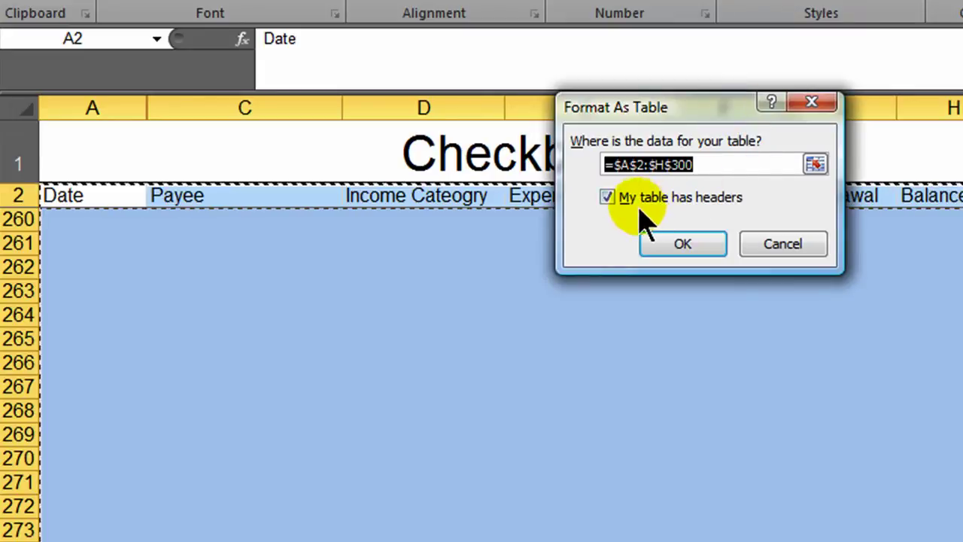
left_click(677, 243)
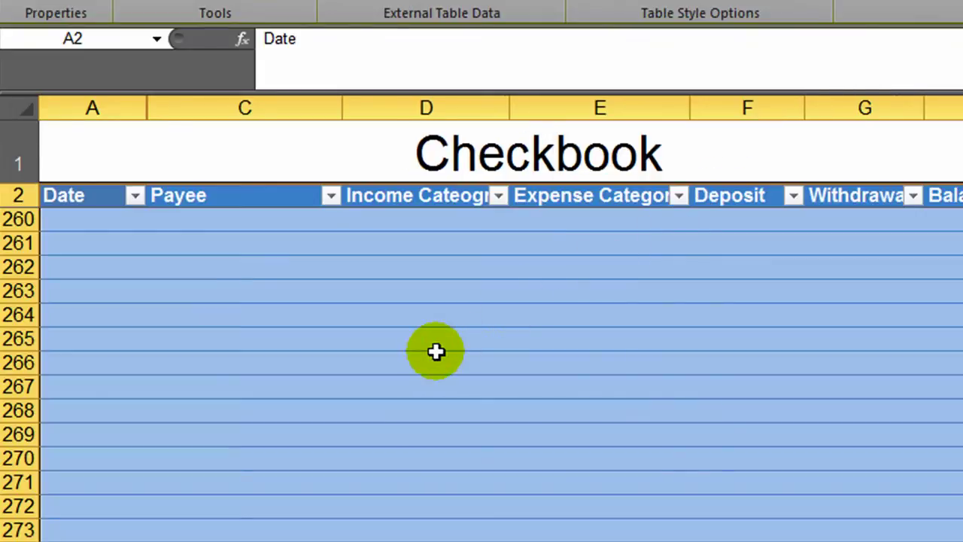
Rename the new table covering the Checkbook data as checkbook in the Name Manager
scroll(407, 417, "up", 7)
scroll(406, 417, "up", 5)
scroll(482, 368, "up", 20)
scroll(481, 369, "up", 5)
left_click(226, 386)
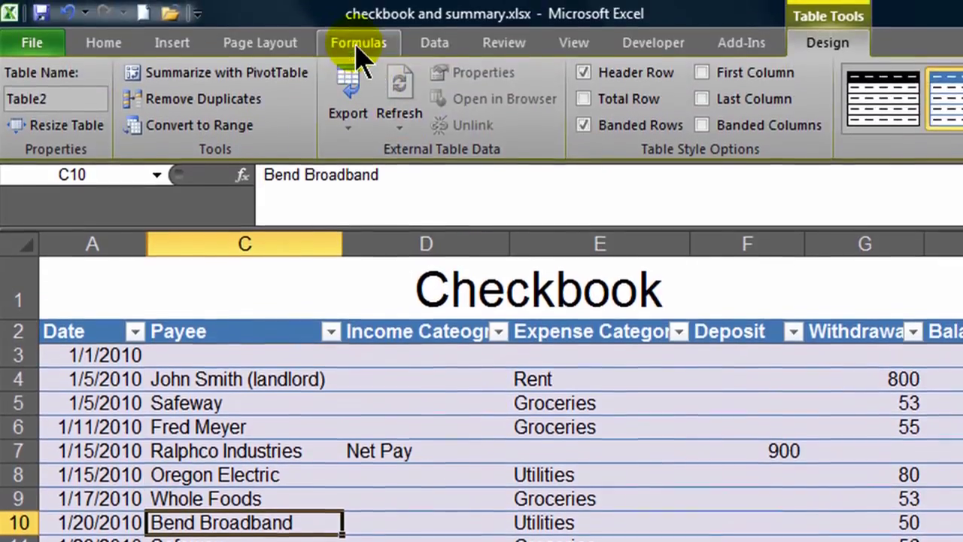
left_click(358, 45)
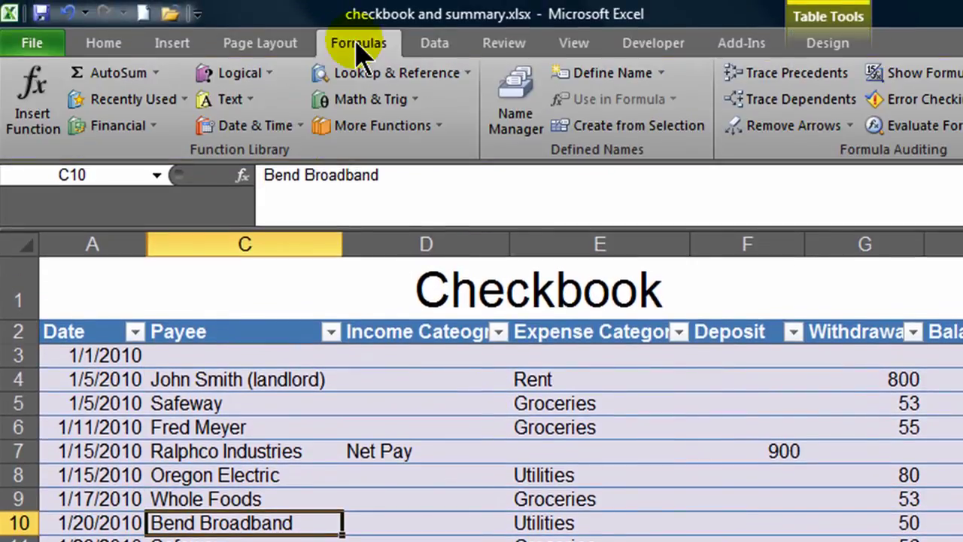
left_click(535, 127)
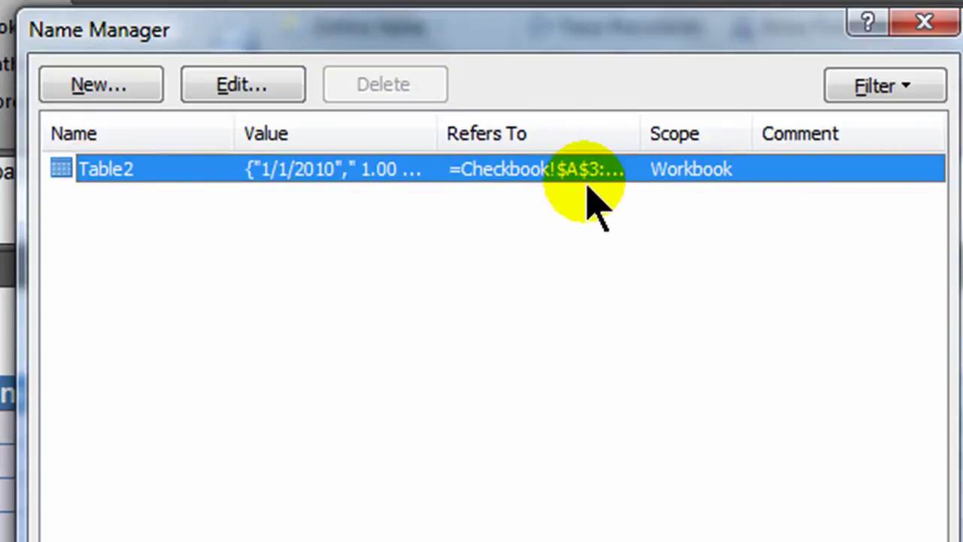
left_click_drag(642, 134, 796, 130)
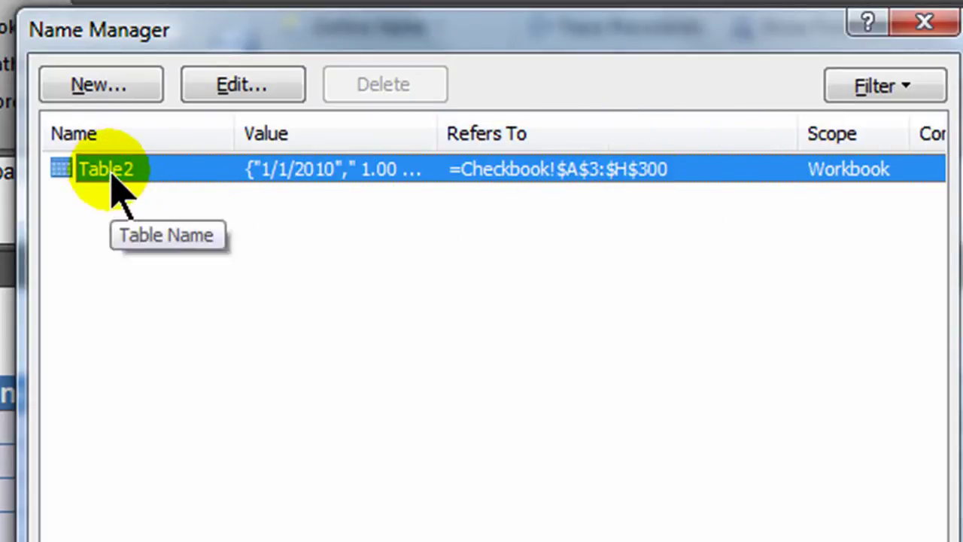
left_click(263, 85)
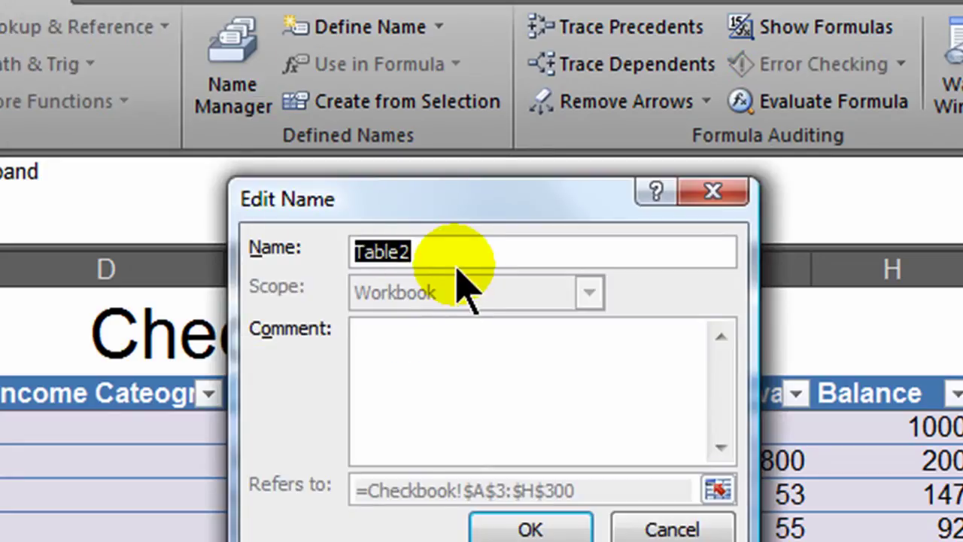
type("checkbook")
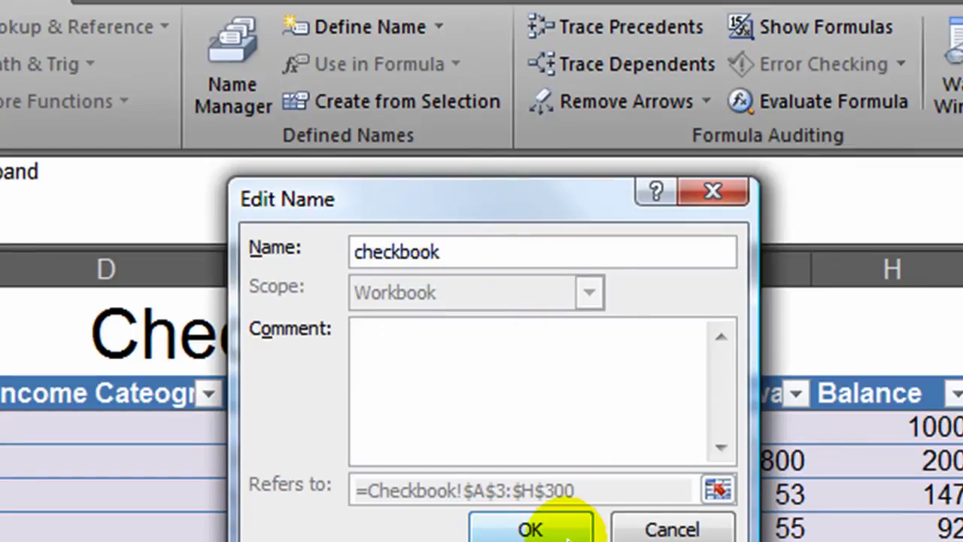
left_click(563, 527)
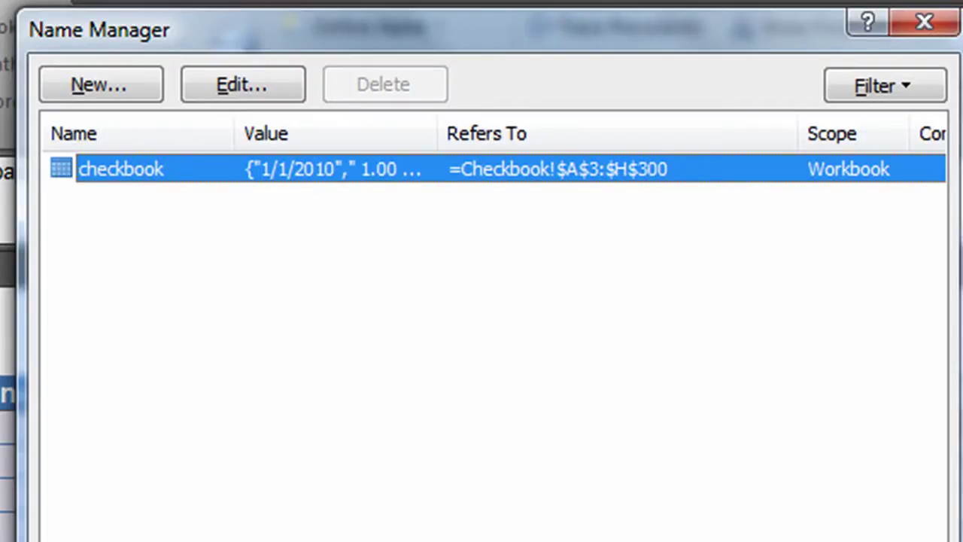
key("Escape")
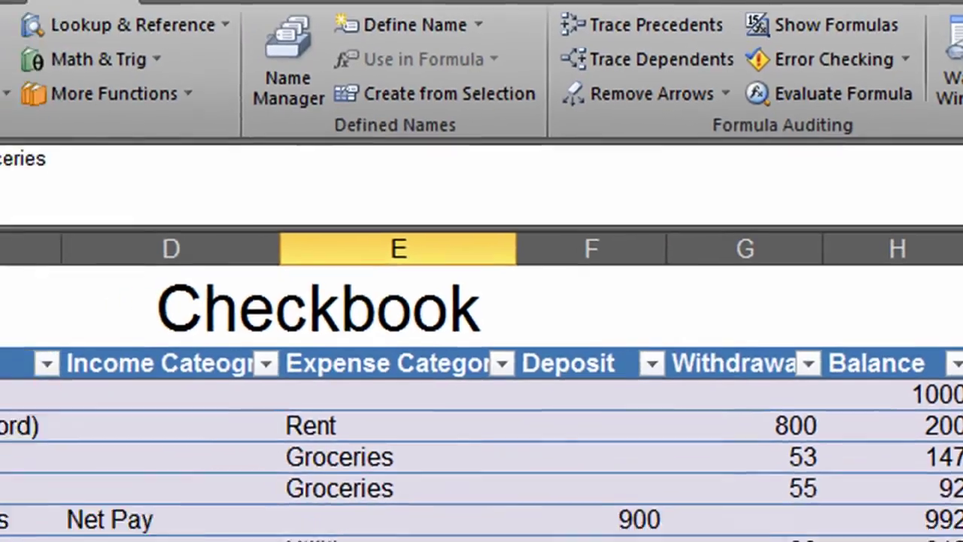
Select the whole table by its defined name checkbook to check its extent, and return to a single cell
left_click(148, 113)
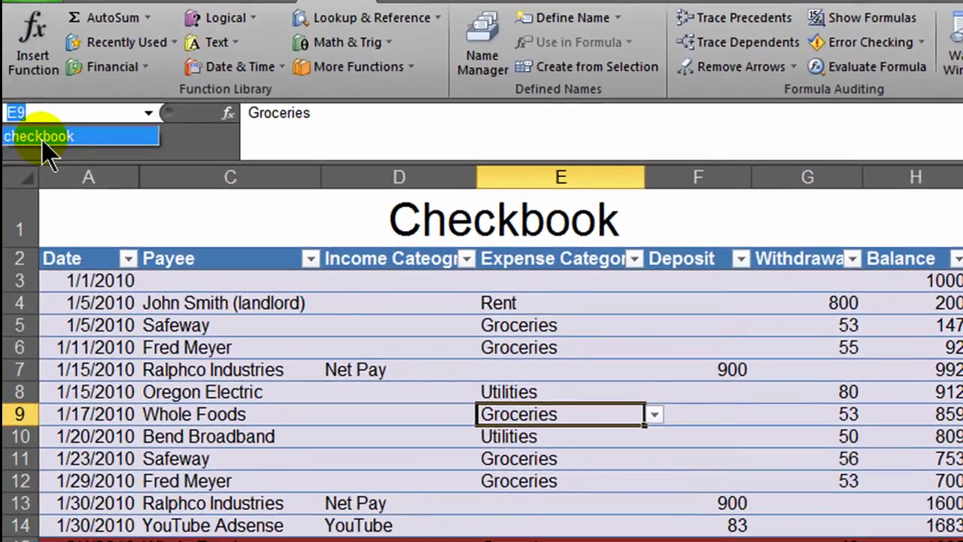
left_click(40, 136)
left_click(200, 395)
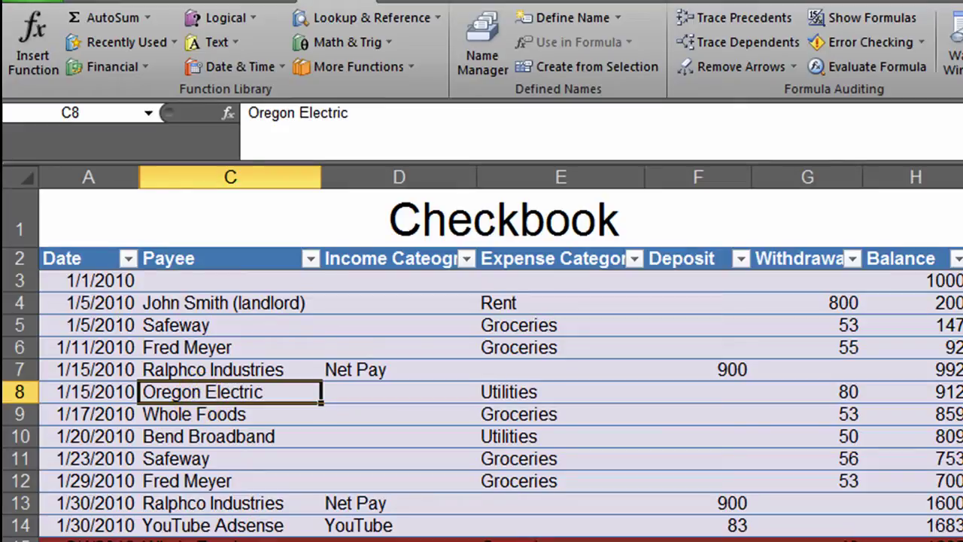
Insert the SUMIFS function into the Jan-10 Net Pay cell (B3) of the Summary sheet
key("ctrl+Page_Down")
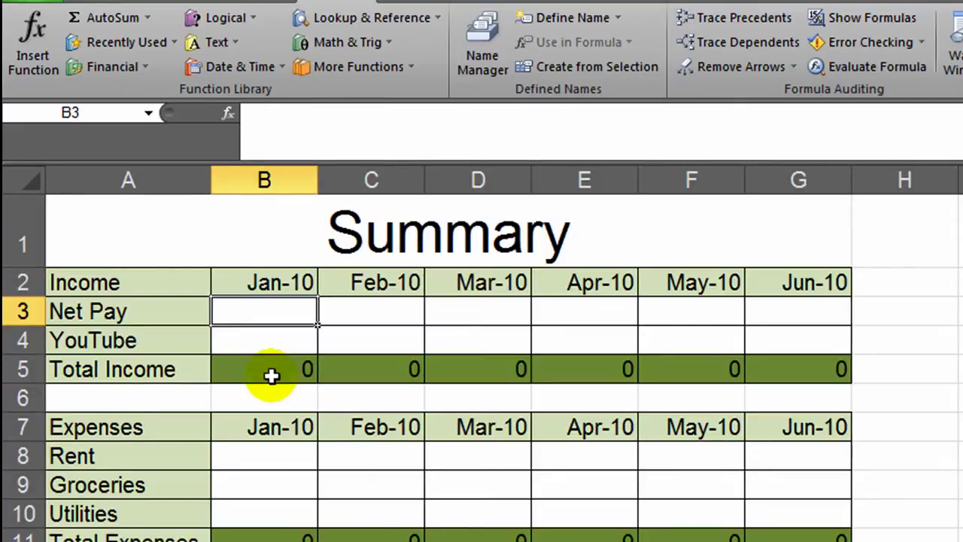
left_click(260, 451)
left_click(270, 315)
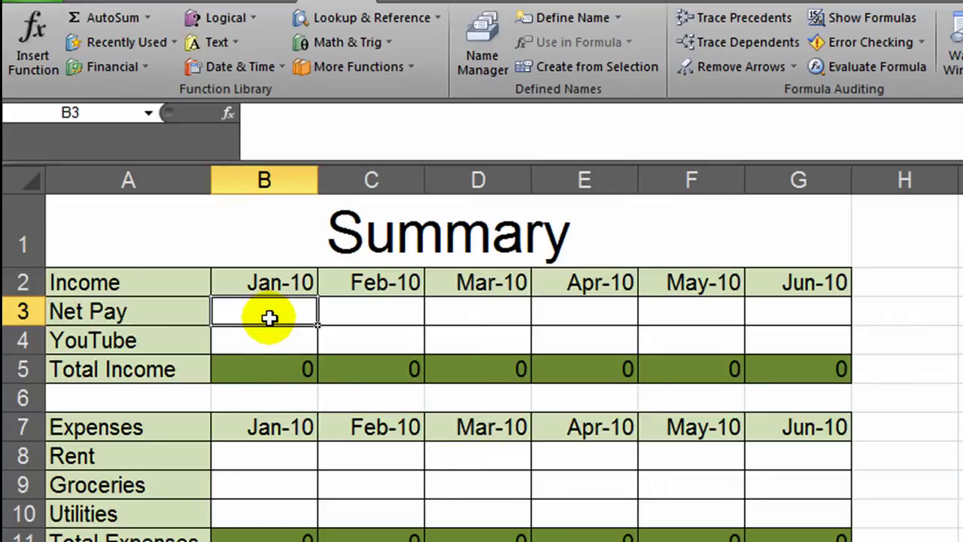
left_click(229, 114)
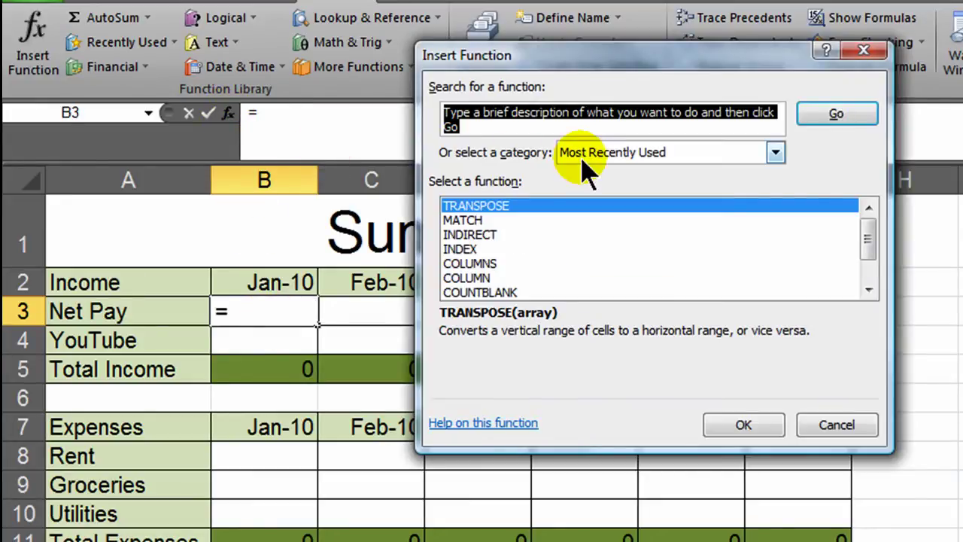
type("sumifs")
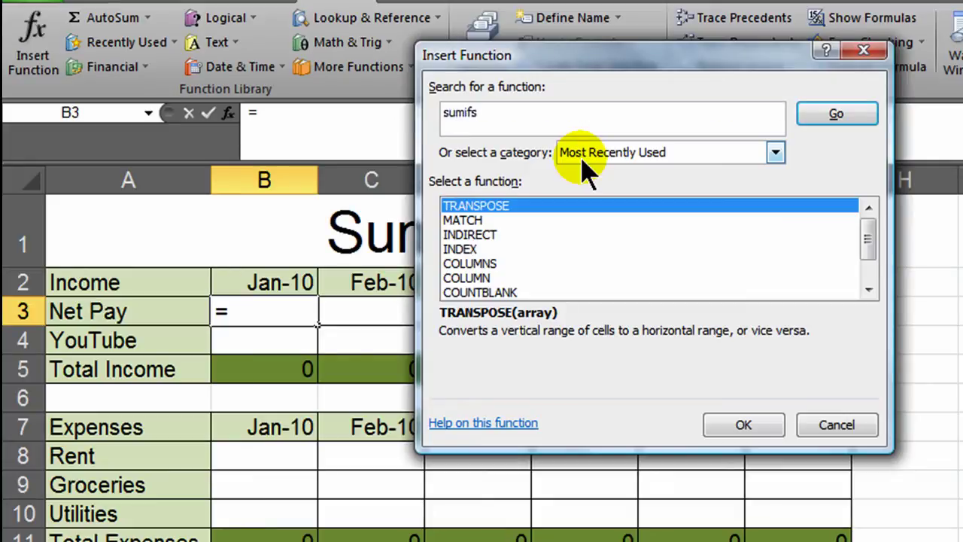
key("Return")
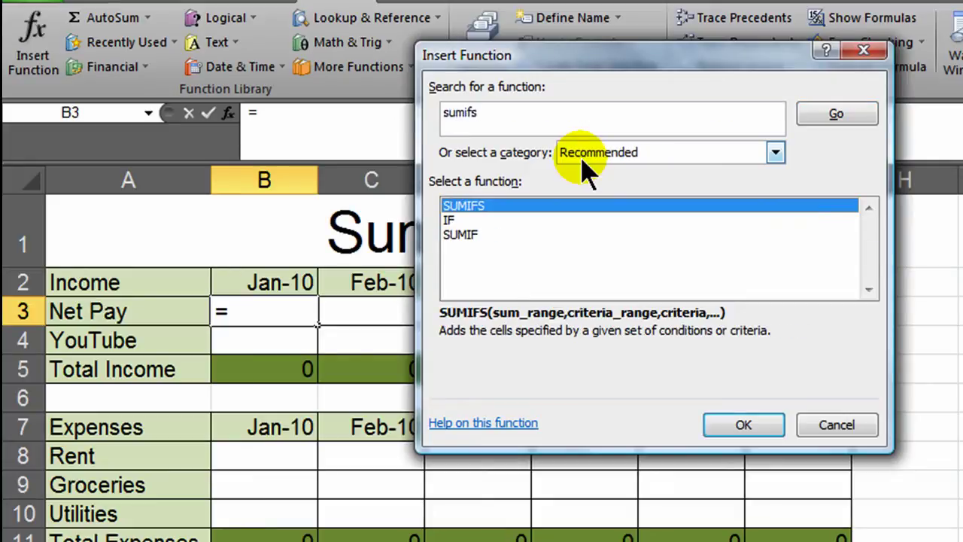
left_click(480, 237)
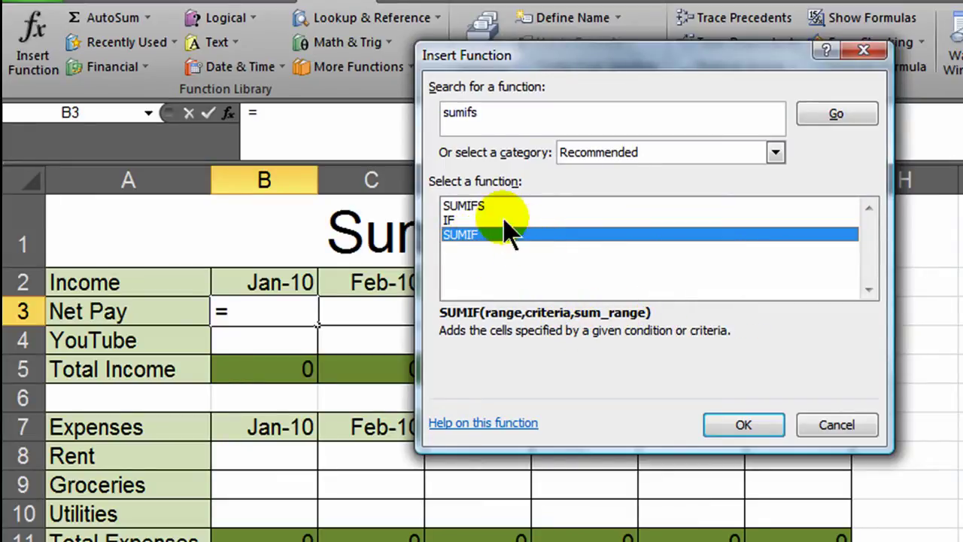
left_click(463, 206)
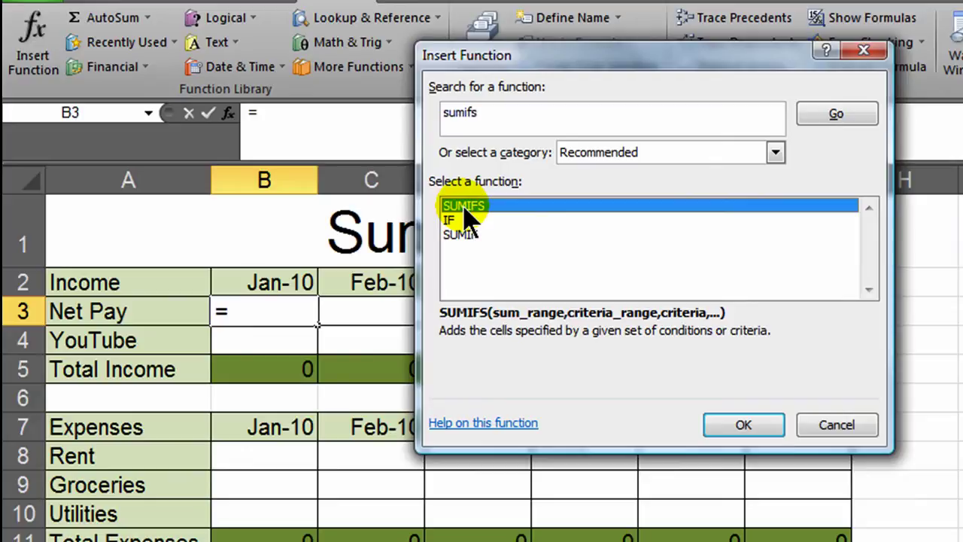
left_click(733, 425)
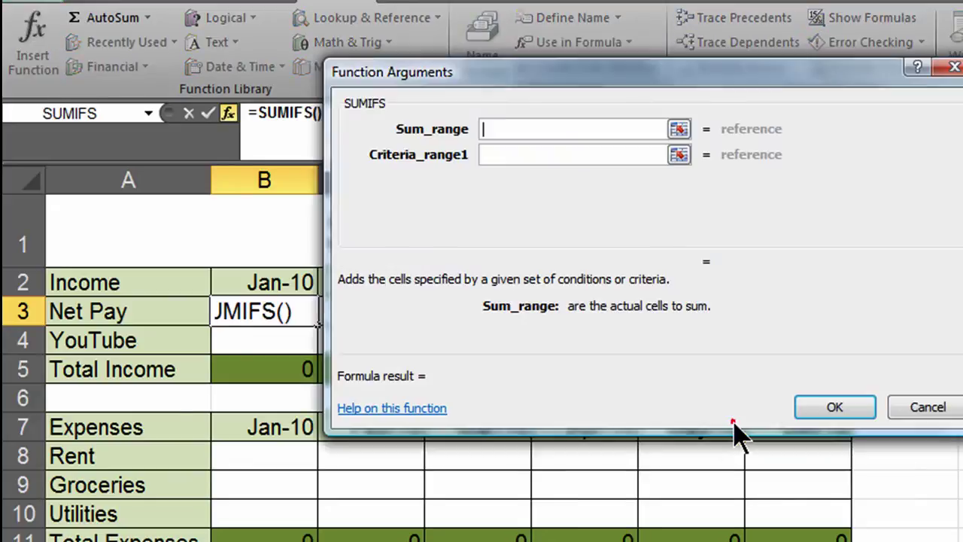
Set the SUMIFS sum range to the whole Deposit column of the checkbook table, checkbook[Deposit]
left_click_drag(592, 80, 667, 86)
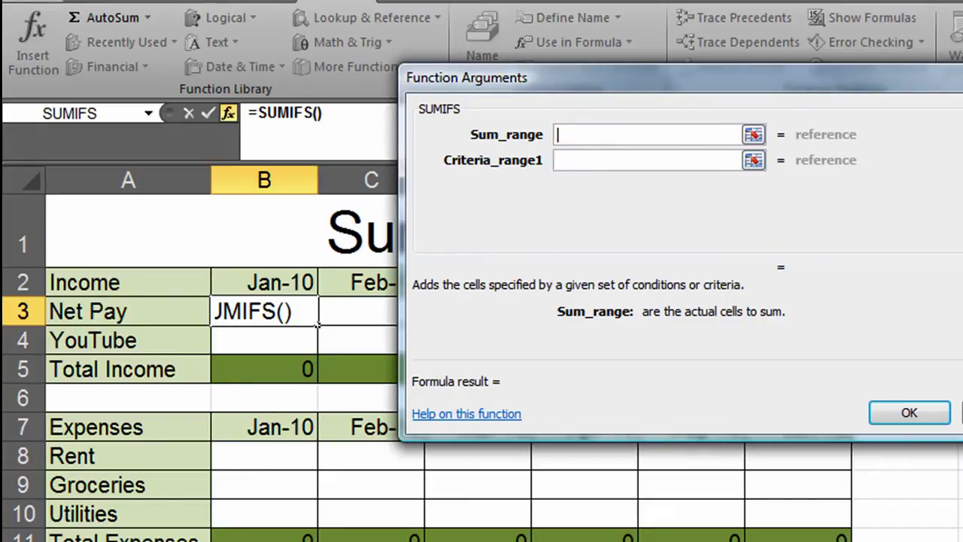
key("ctrl+Page_Down")
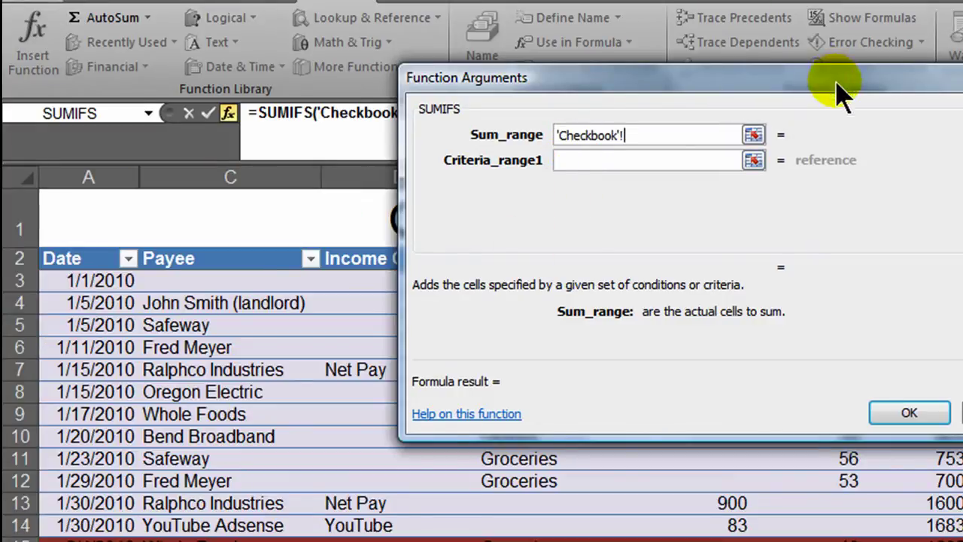
left_click_drag(834, 81, 354, 18)
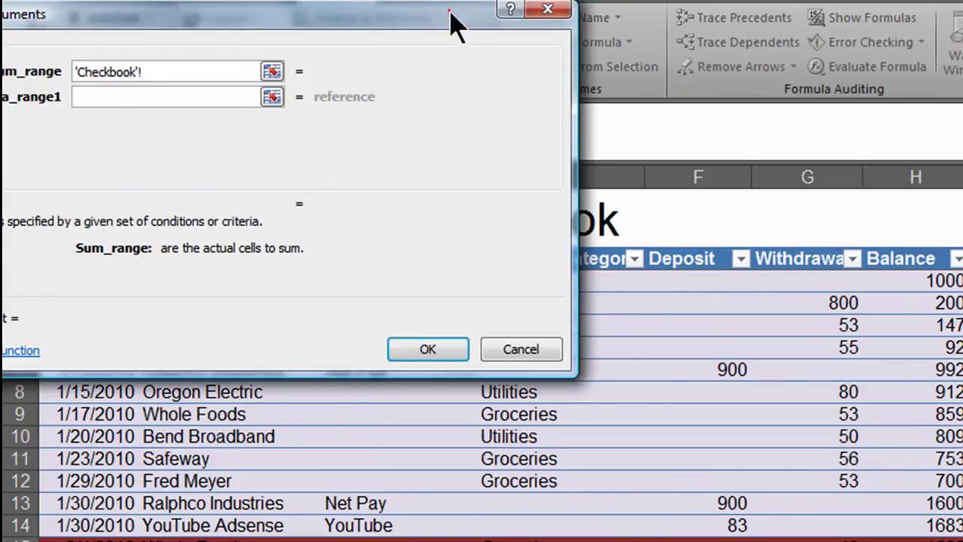
left_click_drag(451, 25, 429, 47)
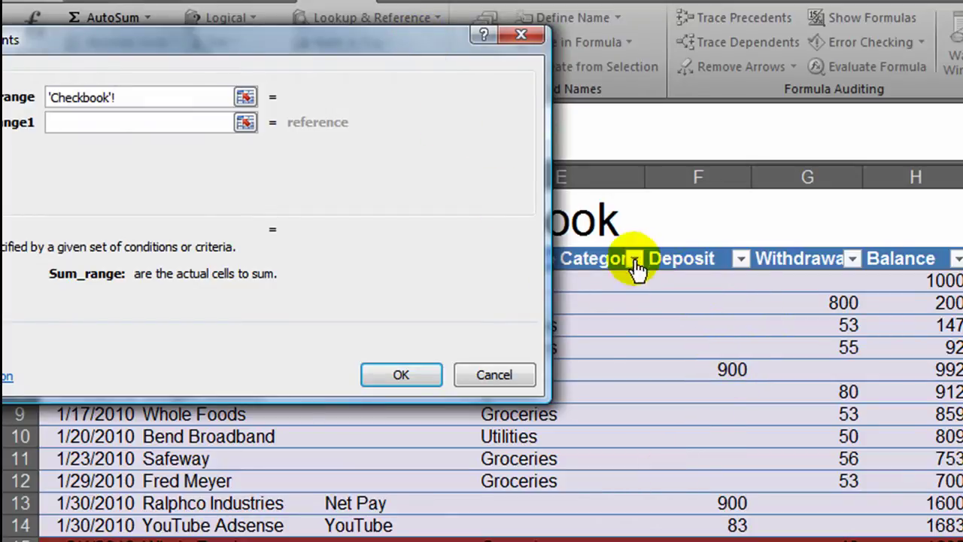
left_click(681, 282)
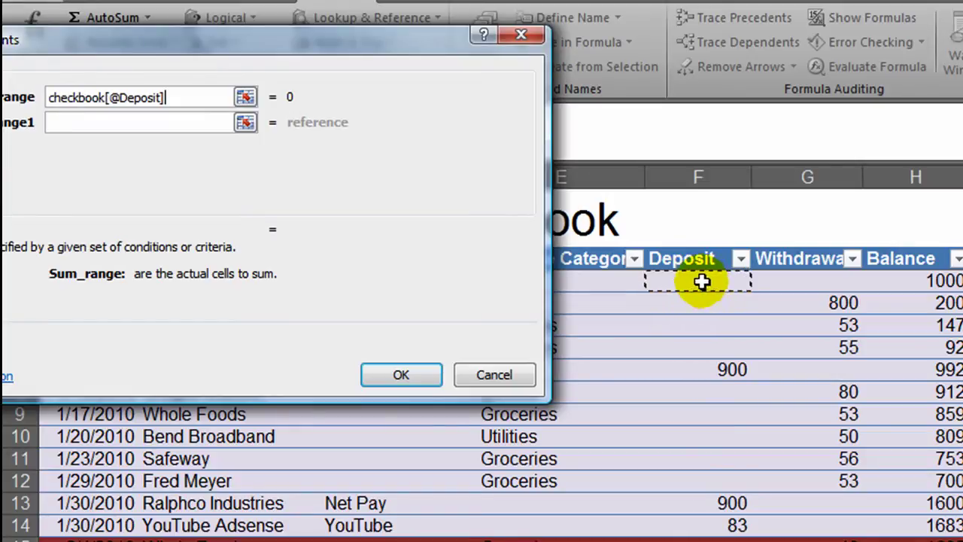
left_click_drag(347, 55, 686, 449)
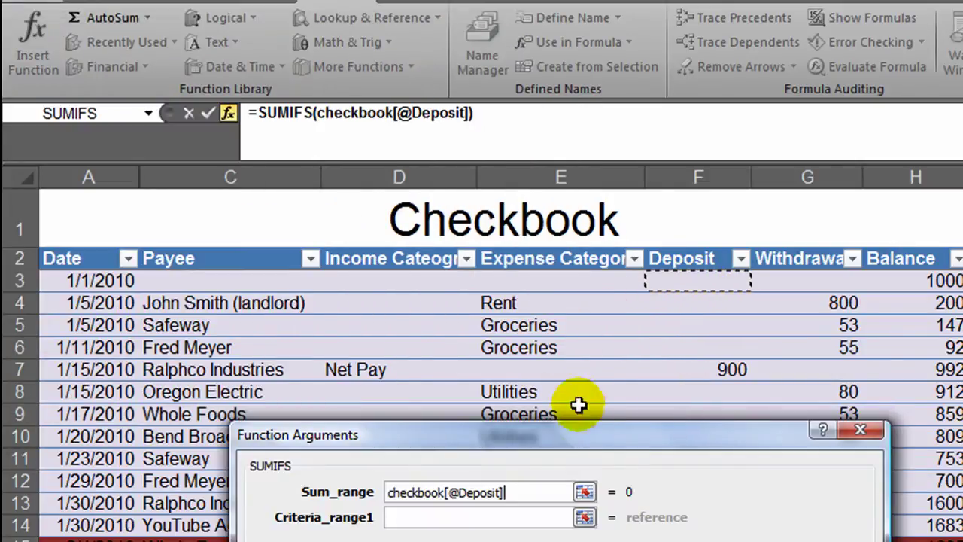
left_click_drag(822, 437, 514, 207)
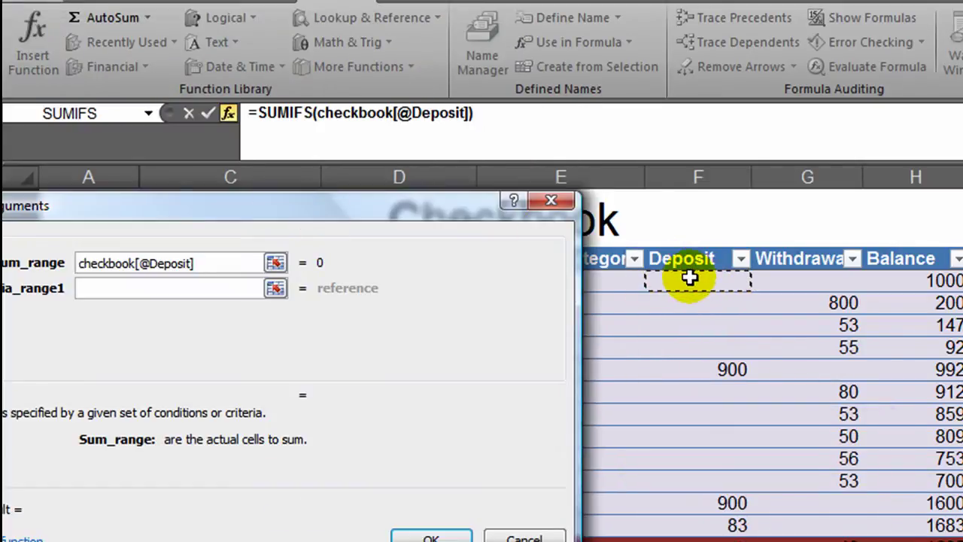
left_click_drag(683, 282, 686, 541)
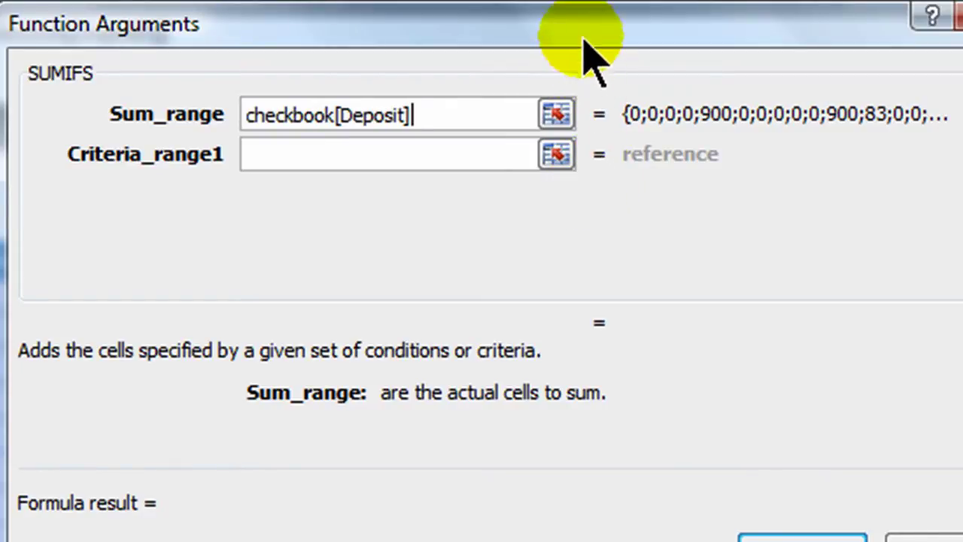
left_click_drag(585, 33, 576, 122)
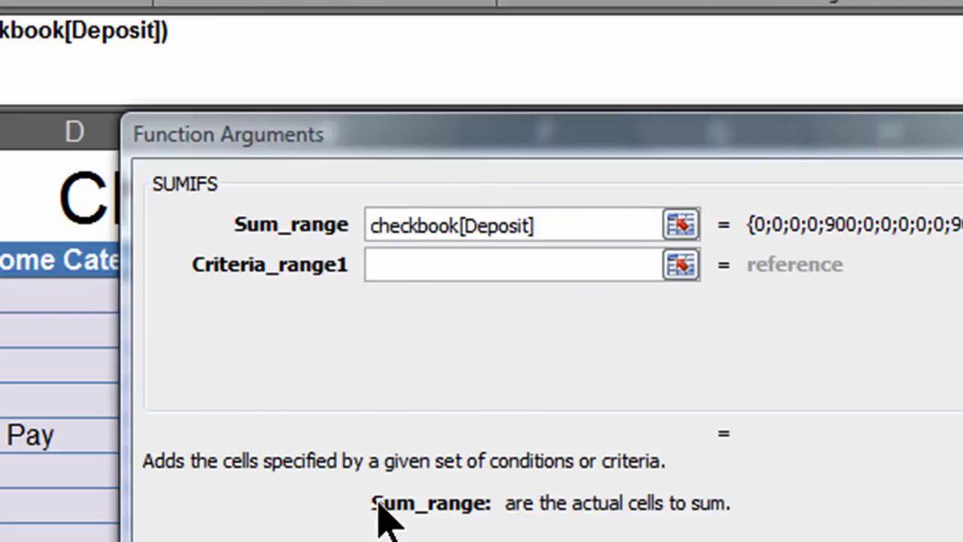
Set the first criteria range of the SUMIFS function to checkbook[Month]
left_click(247, 247)
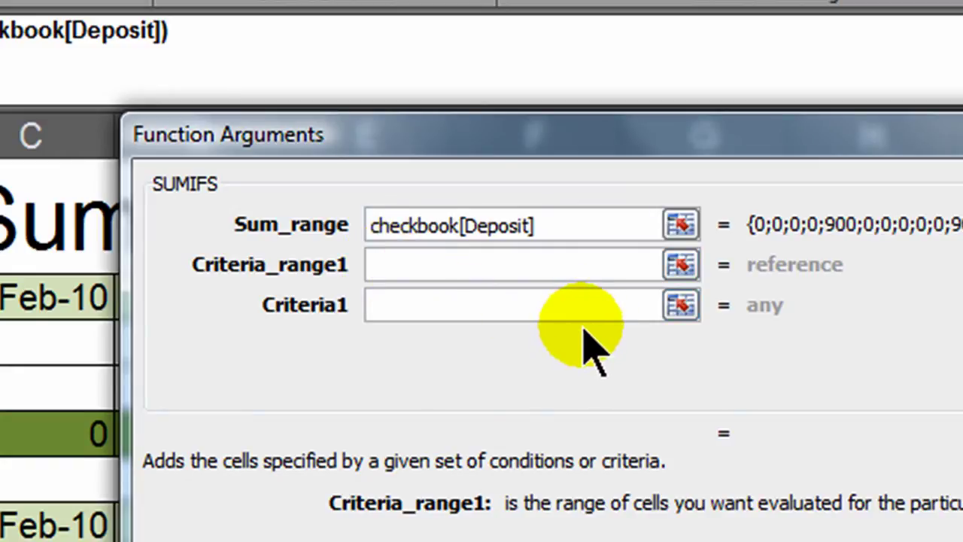
type("checkbook")
type("[]")
type("Month]")
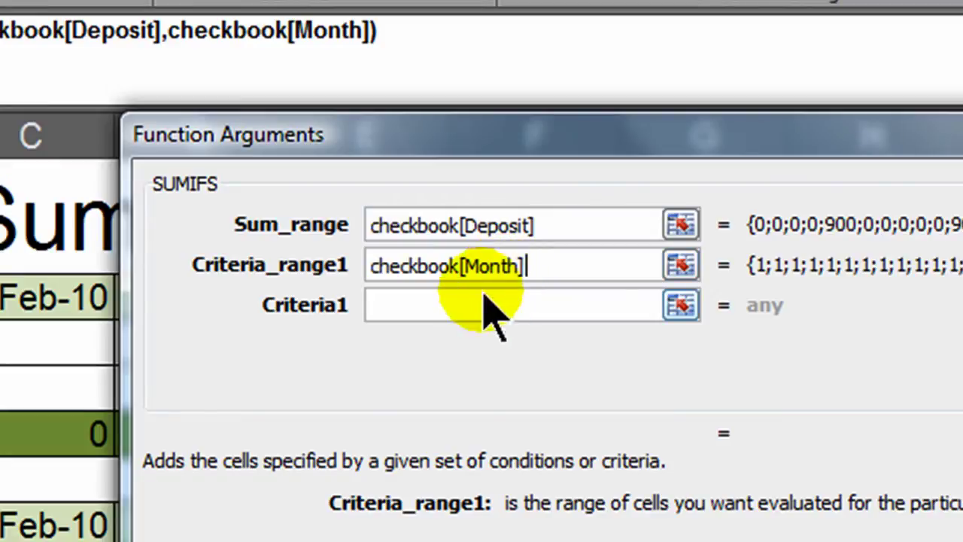
Set the first SUMIFS criterion to month(B$2), using the Jan-10 header cell with only its row locked
left_click(402, 305)
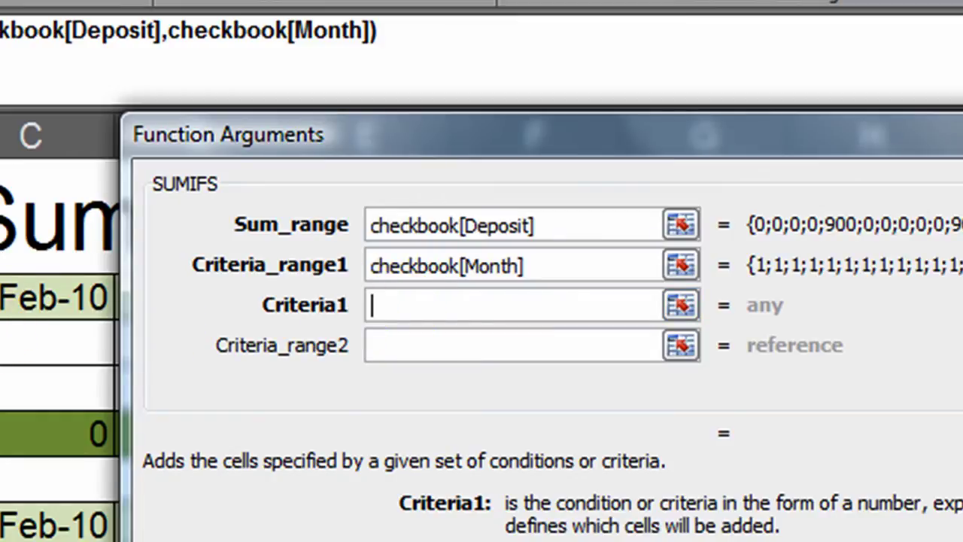
type("month(")
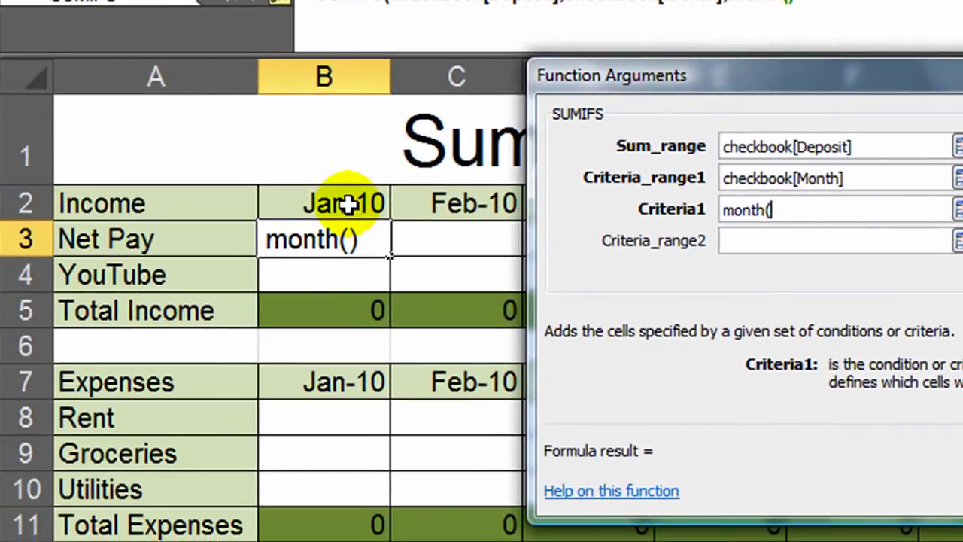
left_click(348, 204)
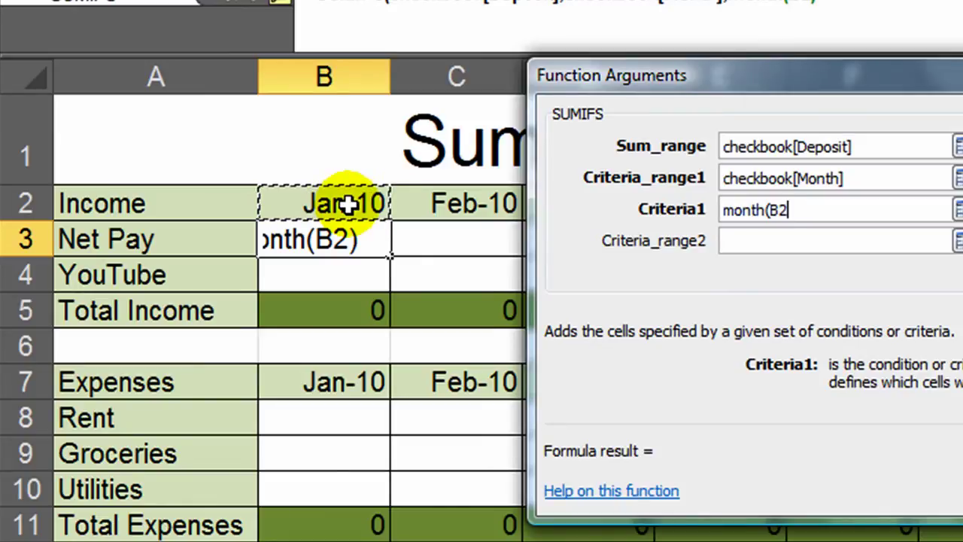
type("(+")
key("BackSpace")
key("BackSpace")
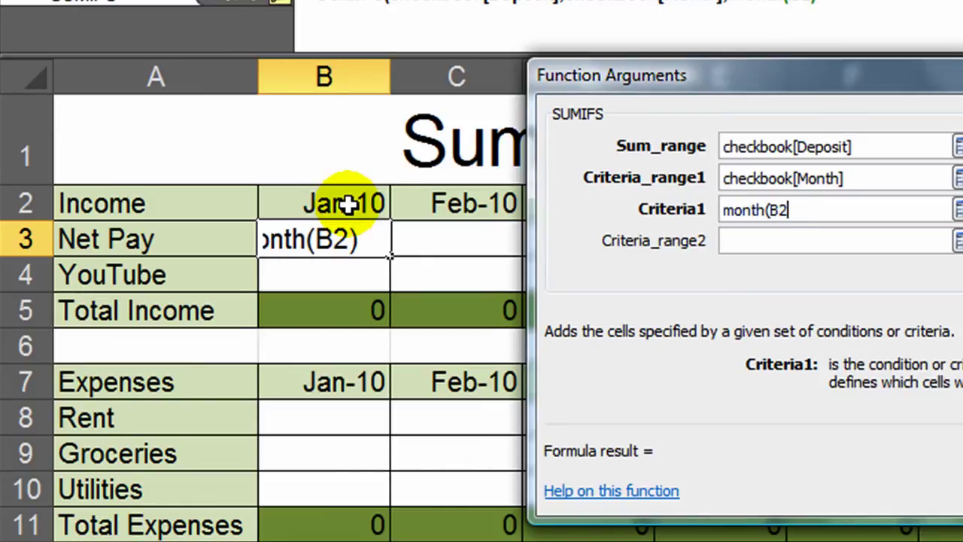
type(")")
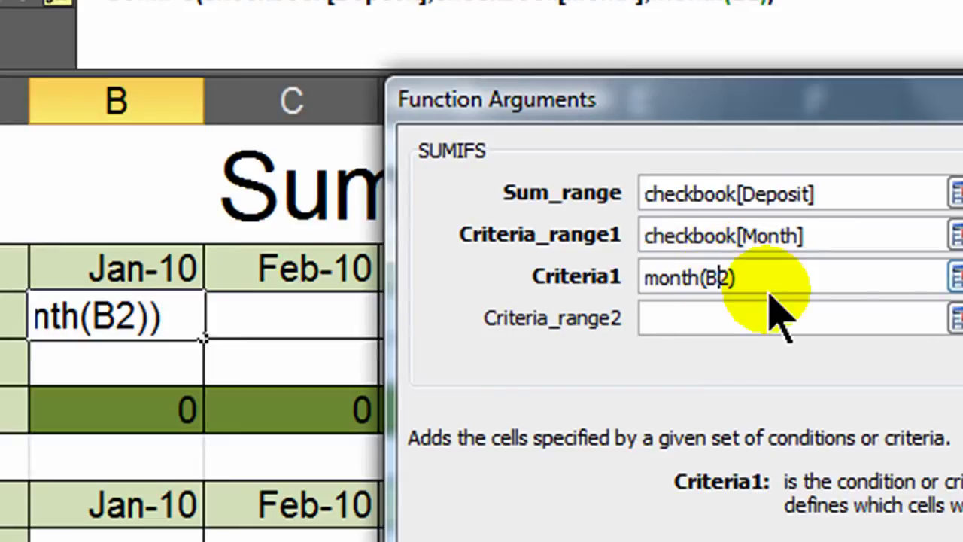
key("F4")
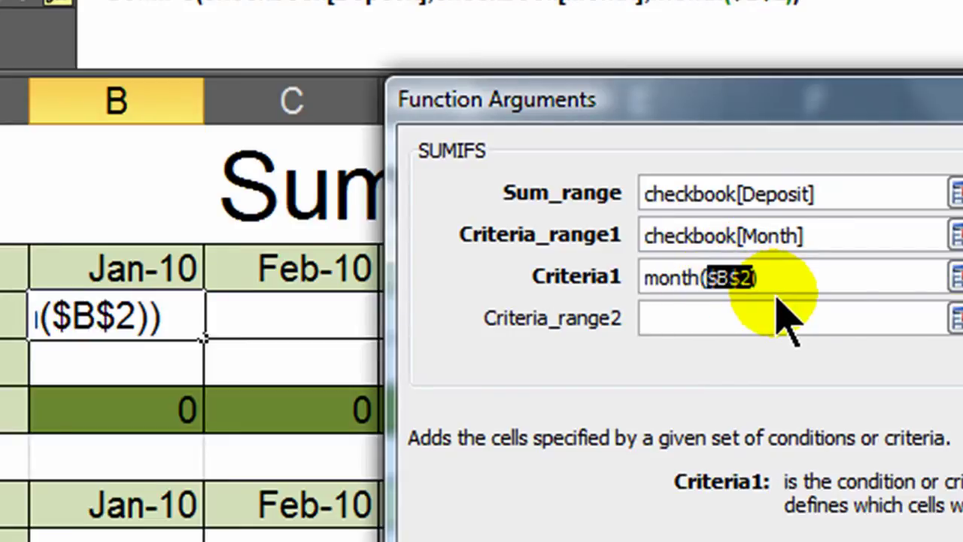
key("F4")
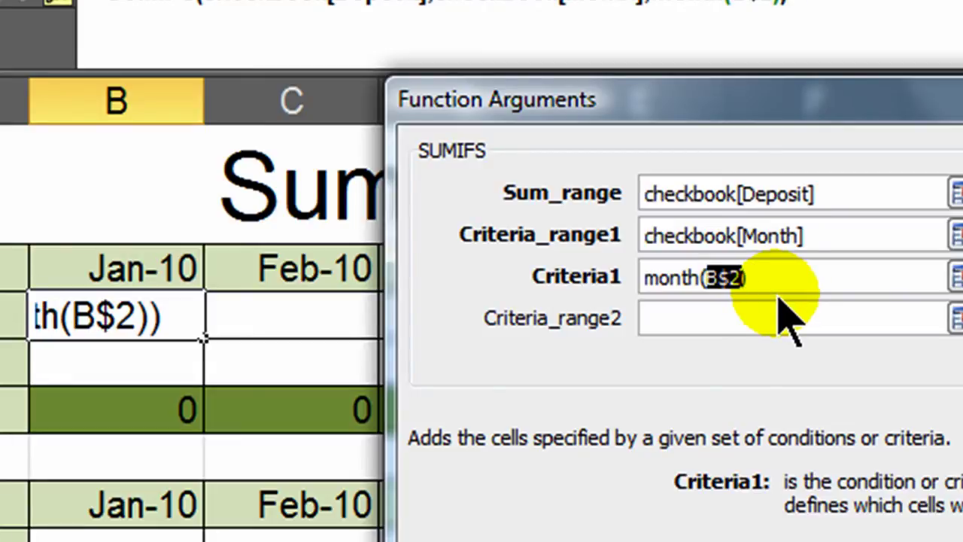
left_click(765, 278)
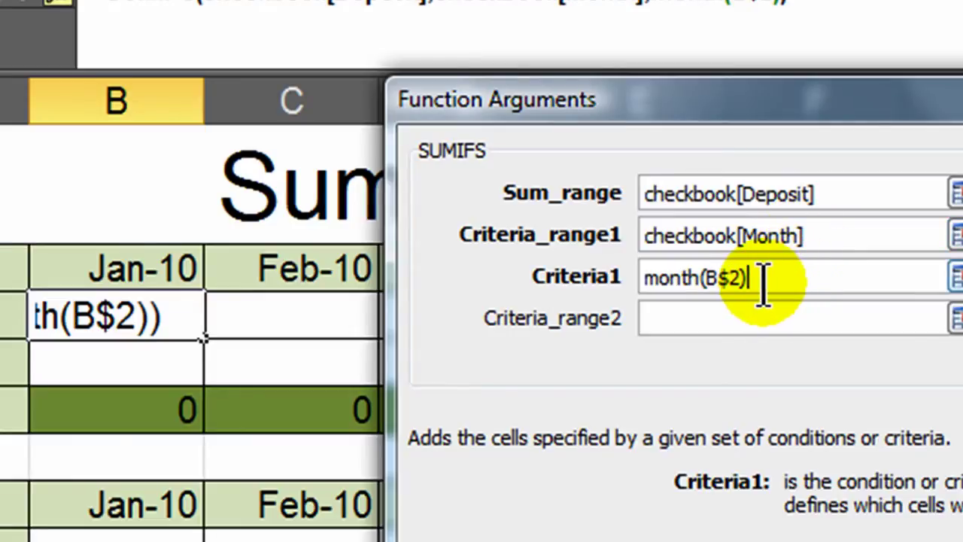
Set the second criteria range to the whole income category column of the Checkbook sheet, checkbook[Income Cateogry]
left_click(707, 317)
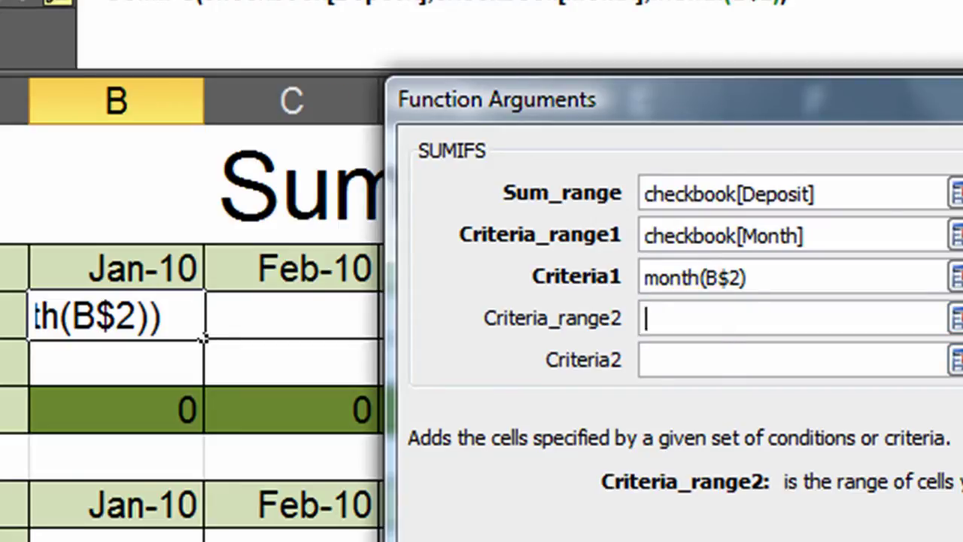
key("ctrl+Page_Down")
left_click_drag(720, 99, 895, 47)
left_click(362, 271)
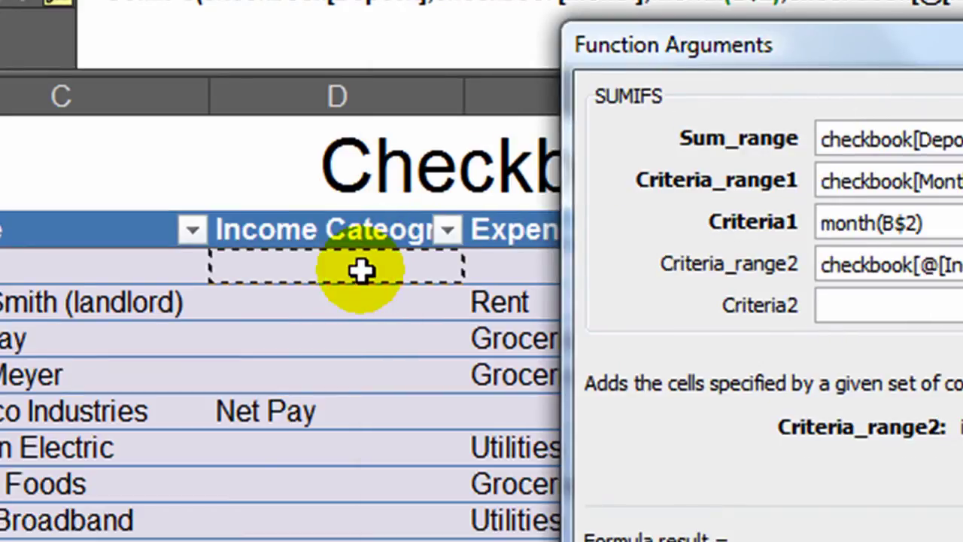
left_click_drag(362, 271, 359, 538)
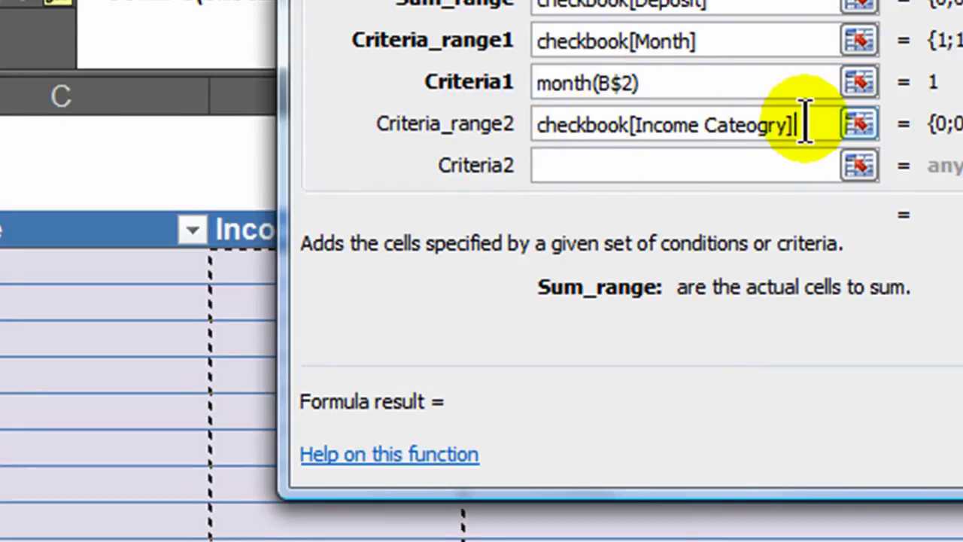
Set the second criterion to the Net Pay label as $A3, with only the column locked, and complete the SUMIFS formula
left_click(543, 165)
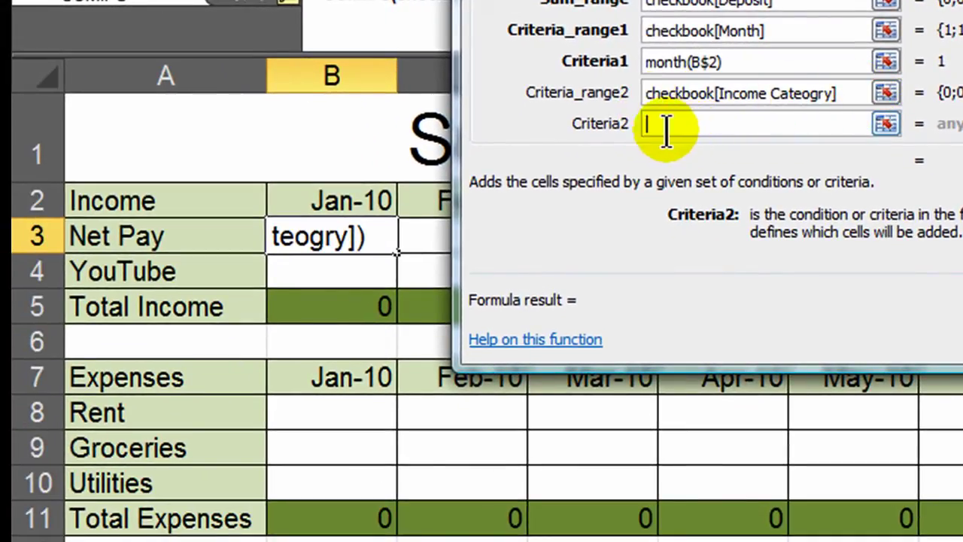
left_click(162, 236)
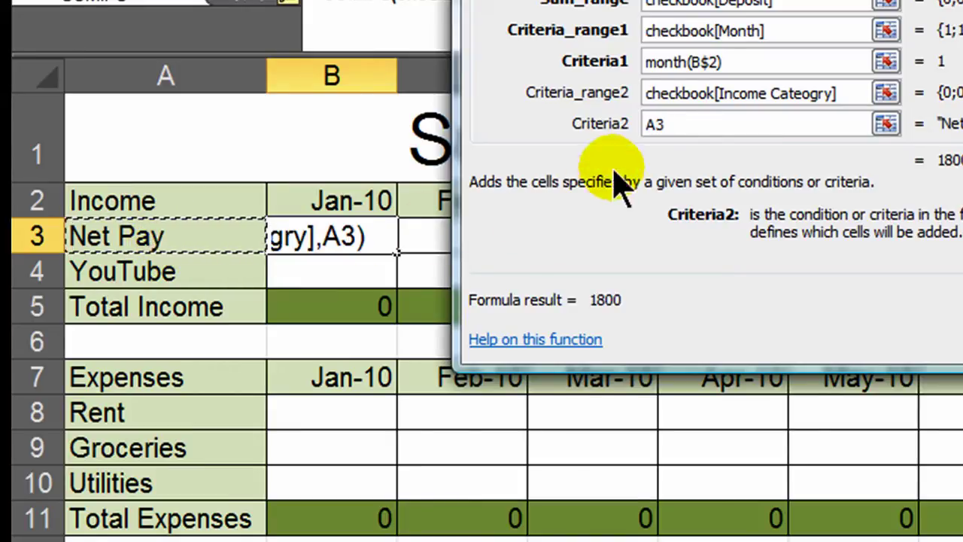
left_click(700, 136)
key("F4")
key("F4")
key("F4")
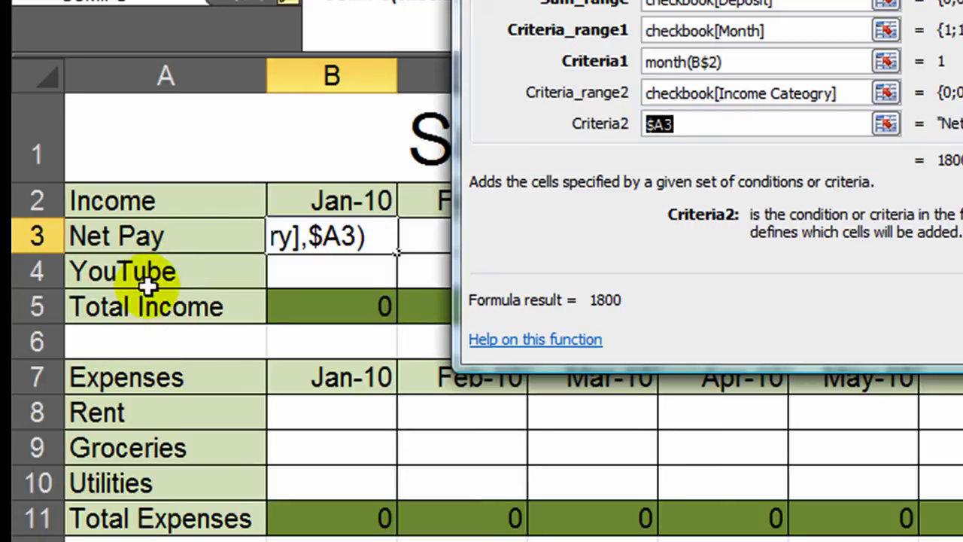
left_click(692, 124)
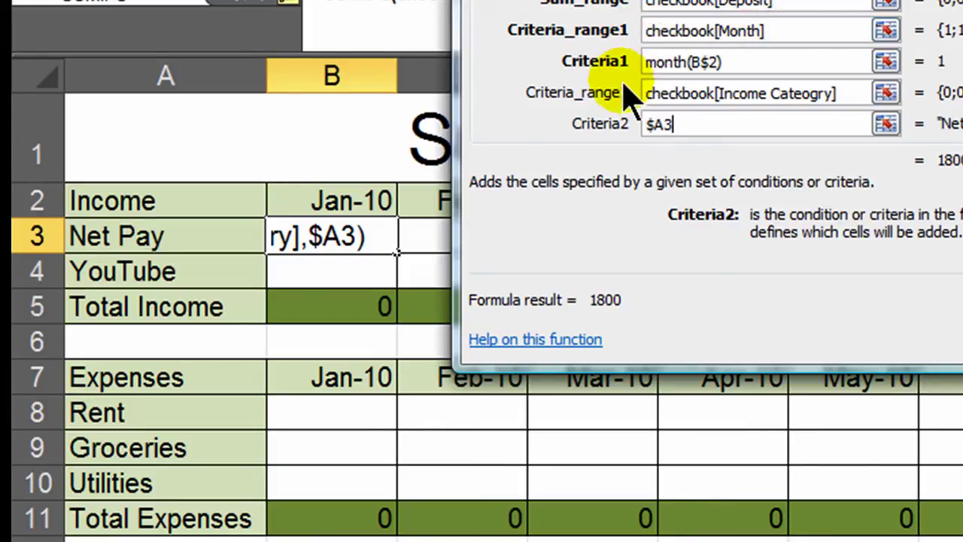
left_click_drag(741, 63, 647, 64)
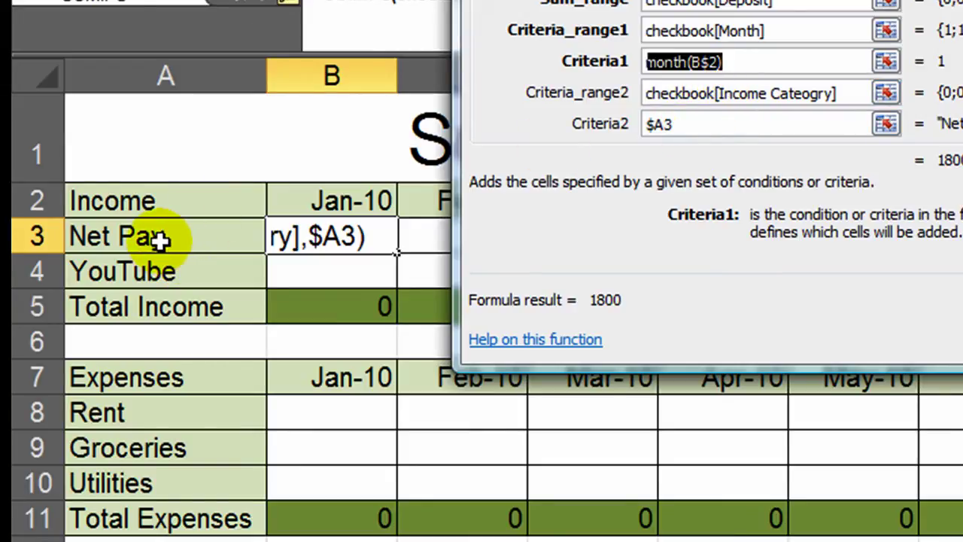
key("Return")
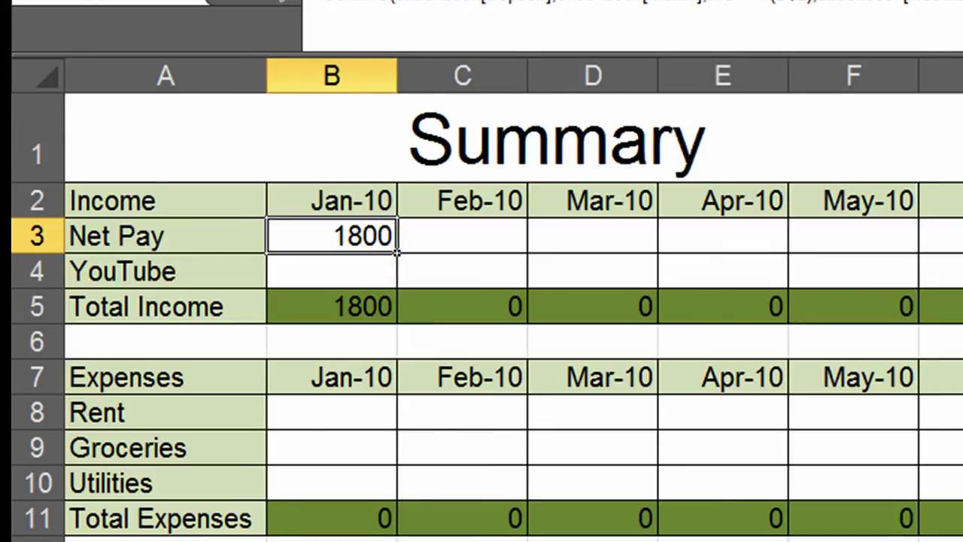
Change the 1/15/2010 Net Pay deposit (F7) on the Checkbook sheet to 750 and check the Jan-10 Net Pay total on the Summary sheet
key("ctrl+Page_Up")
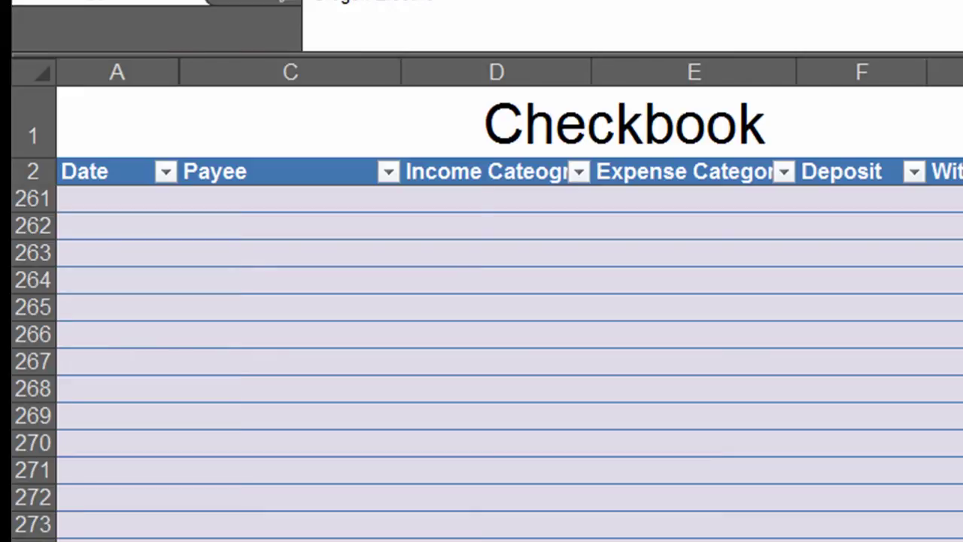
scroll(509, 333, "up", 20)
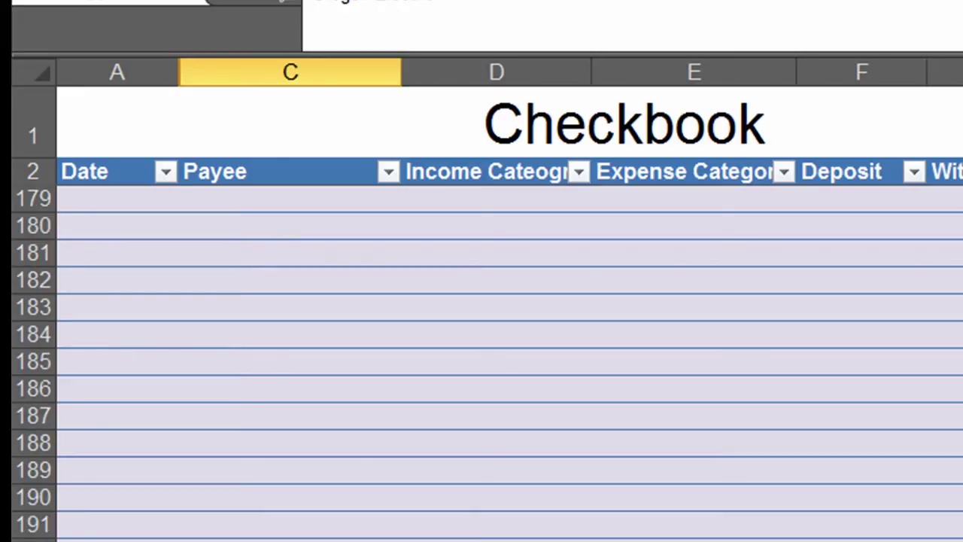
scroll(644, 366, "up", 4)
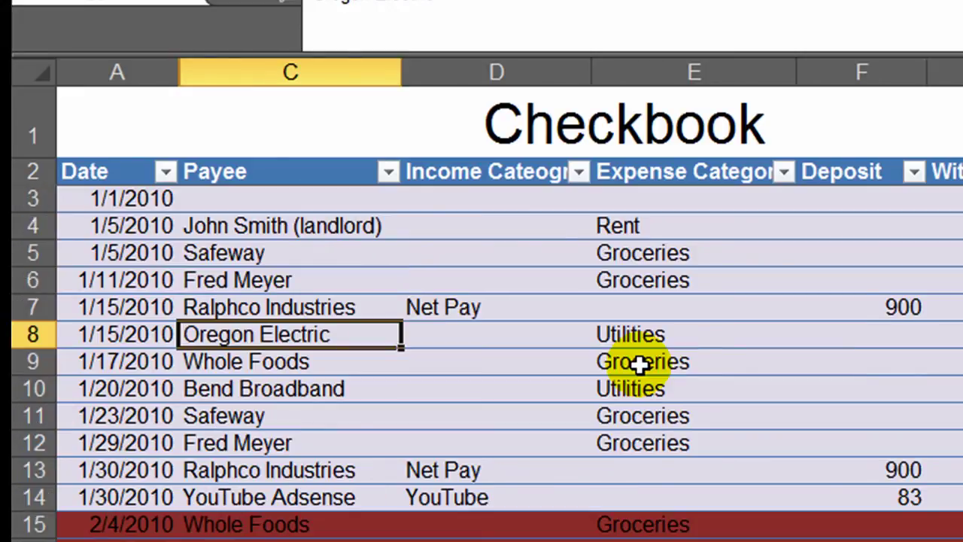
left_click(880, 442)
left_click(880, 306)
left_click(880, 306)
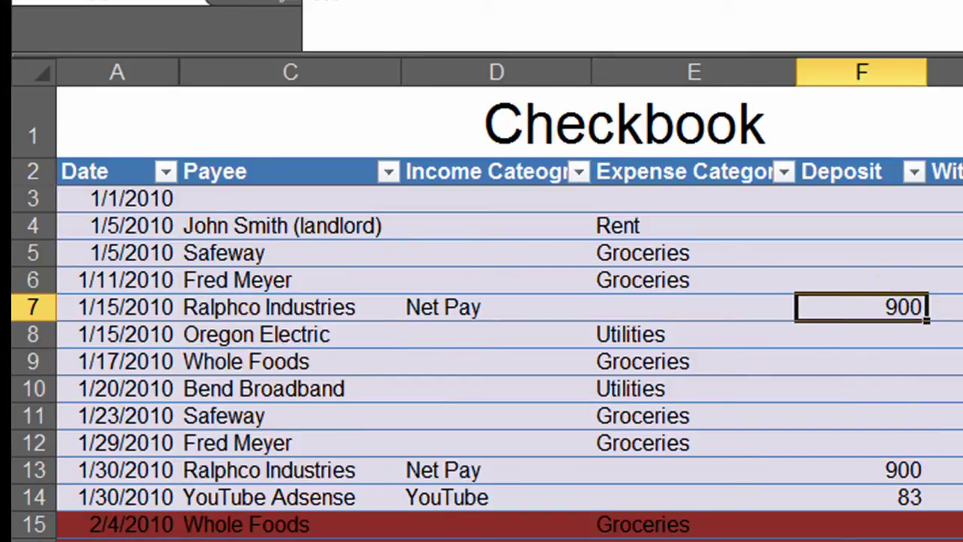
type("750")
key("Return")
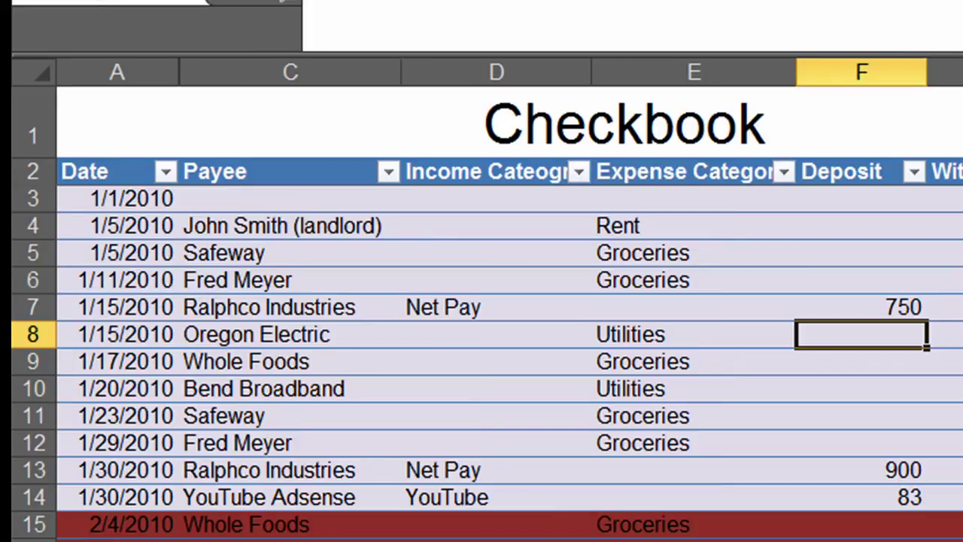
key("ctrl+Page_Down")
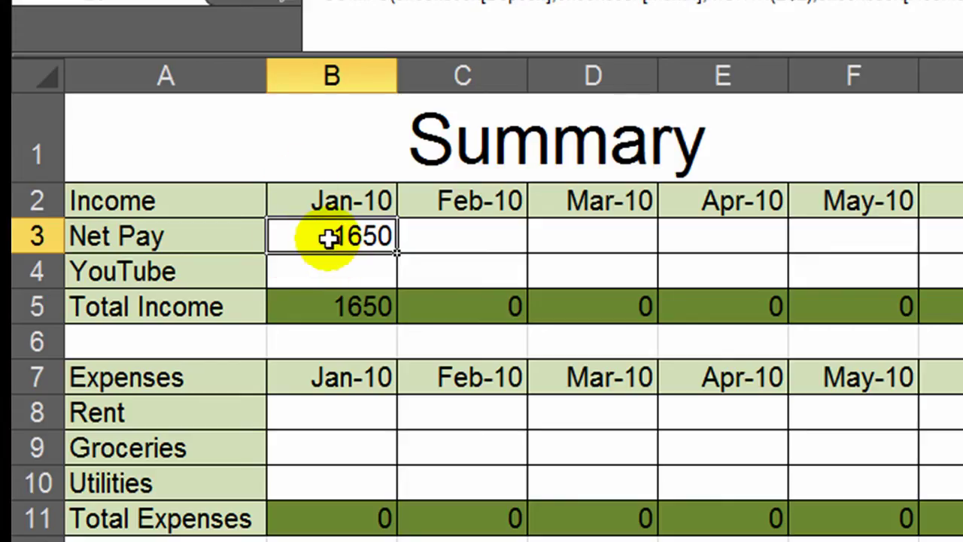
key("ctrl+Page_Up")
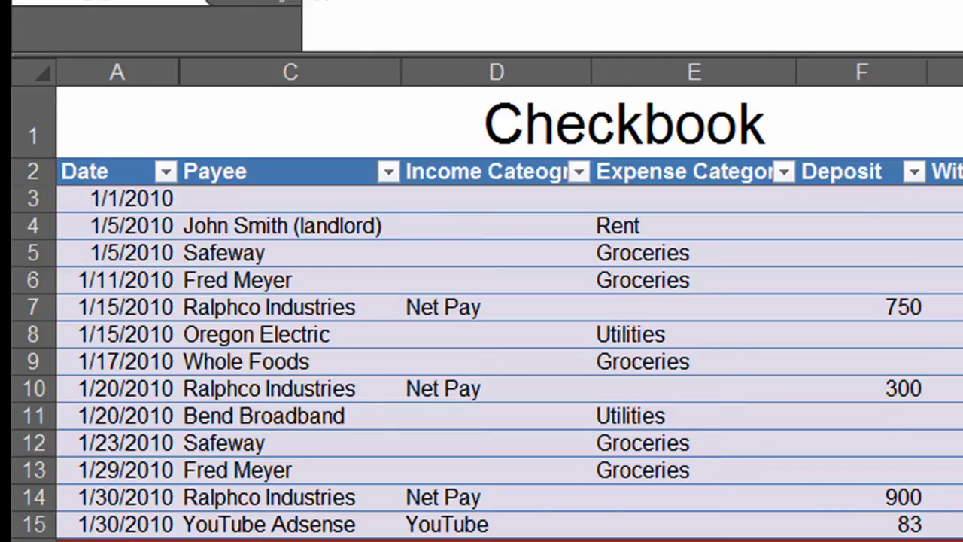
Change the income category of the 1/30/2010 YouTube Adsense deposit (D14) to Net Pay and check the Summary sheet's Jan-10 Net Pay total
key("ctrl+Page_Down")
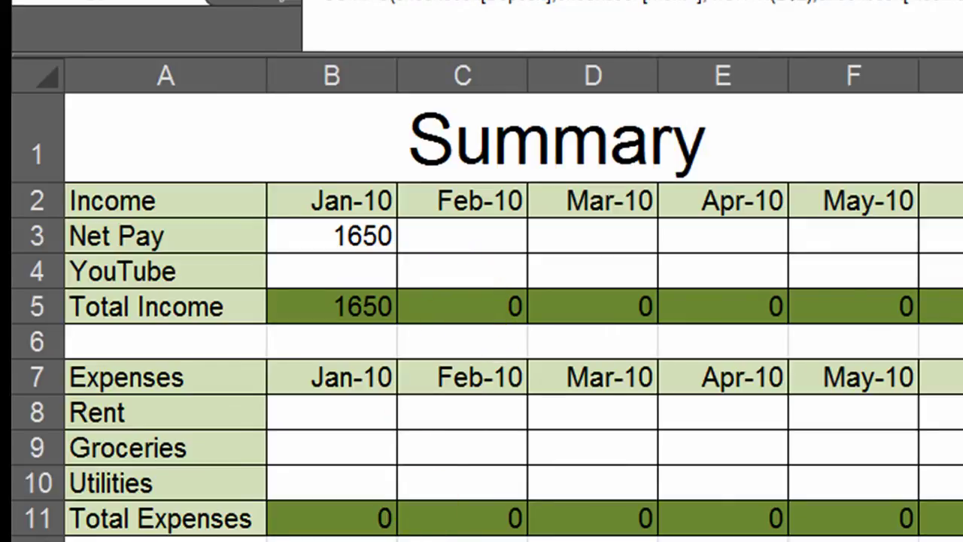
left_click(332, 235)
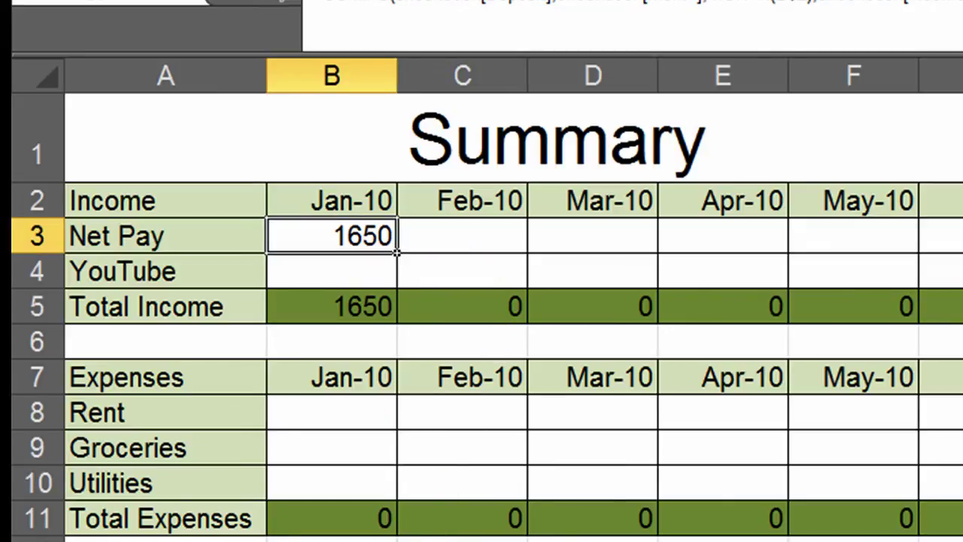
key("ctrl+Page_Up")
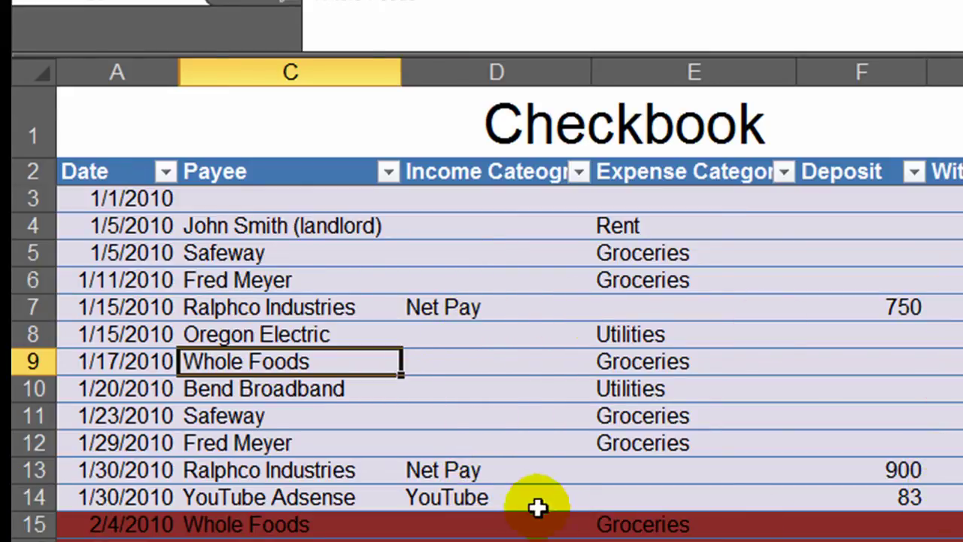
left_click(474, 504)
left_click(599, 496)
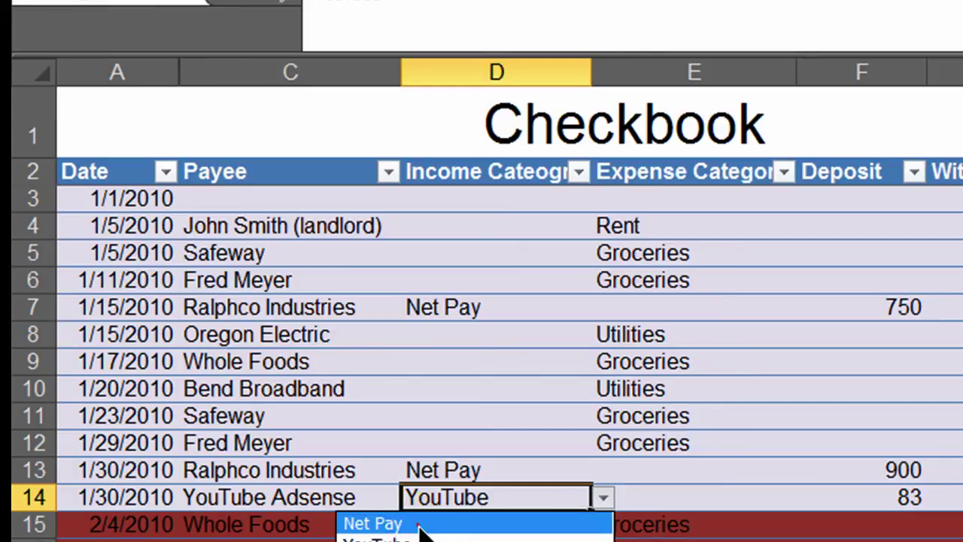
left_click(421, 524)
left_click(575, 421)
left_click_drag(903, 308, 894, 490)
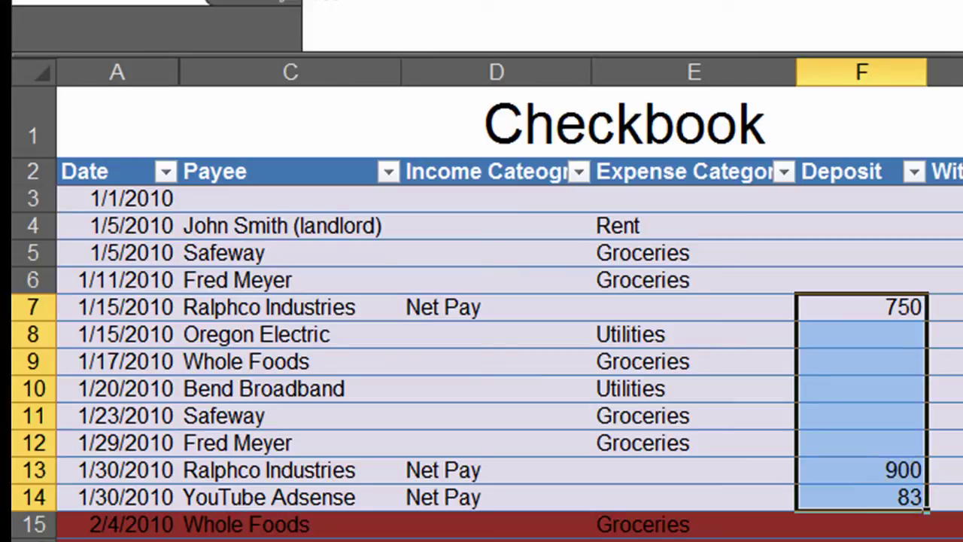
key("ctrl+Page_Down")
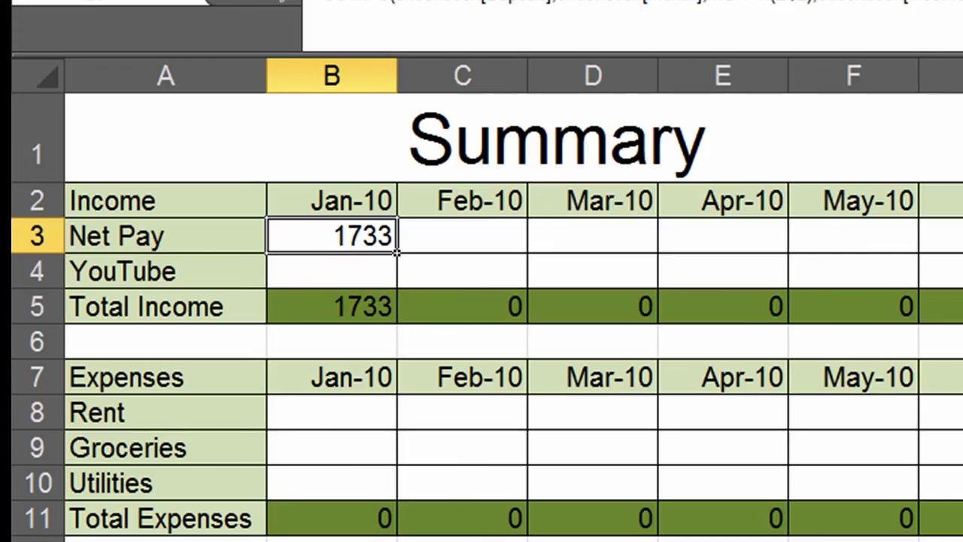
Set the income category of the 1/30/2010 YouTube Adsense deposit (D14) on the Checkbook sheet back to YouTube
key("ctrl+Page_Up")
left_click(462, 499)
key("ctrl+d")
left_click(602, 498)
left_click(413, 539)
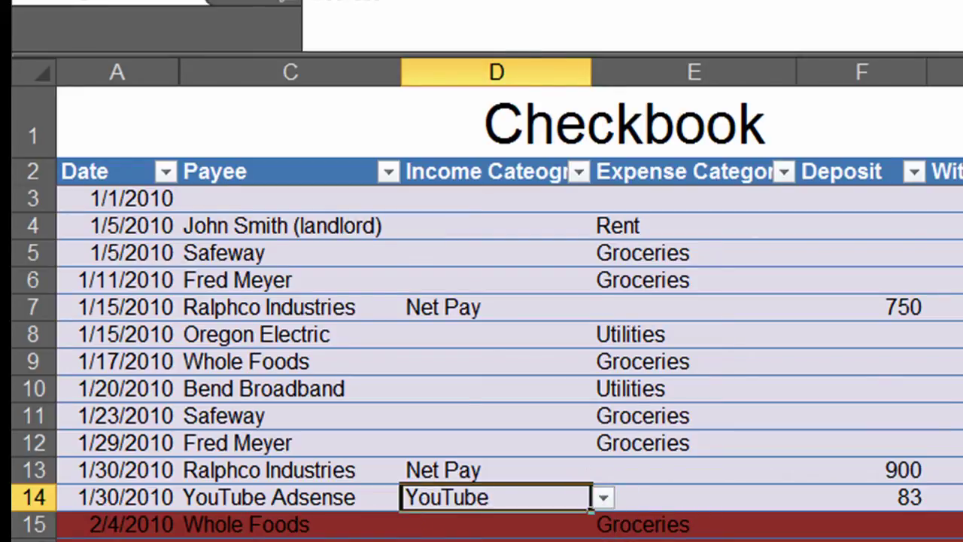
Copy the Jan-10 Net Pay formula (B3) on the Summary sheet into the Jan-10 YouTube cell (B4)
key("ctrl+Page_Down")
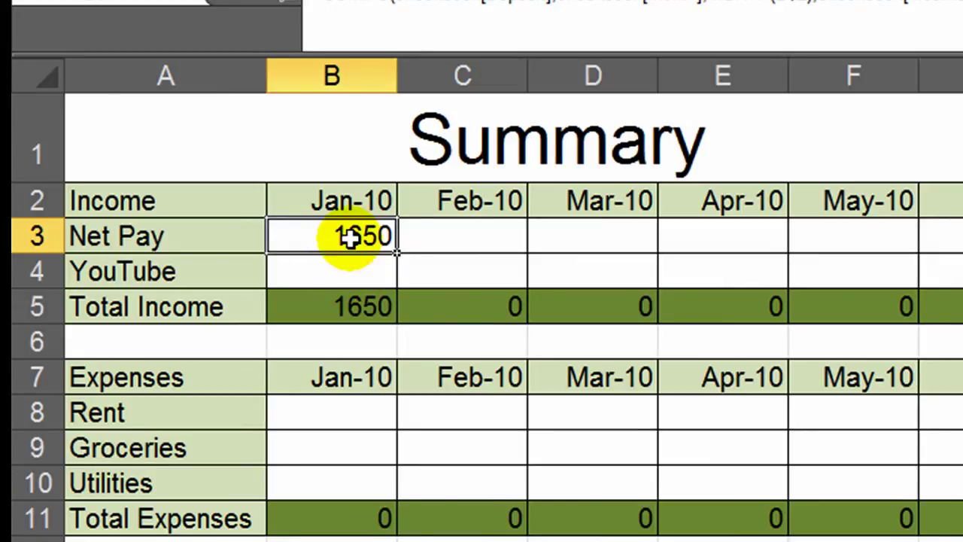
key("ctrl+c")
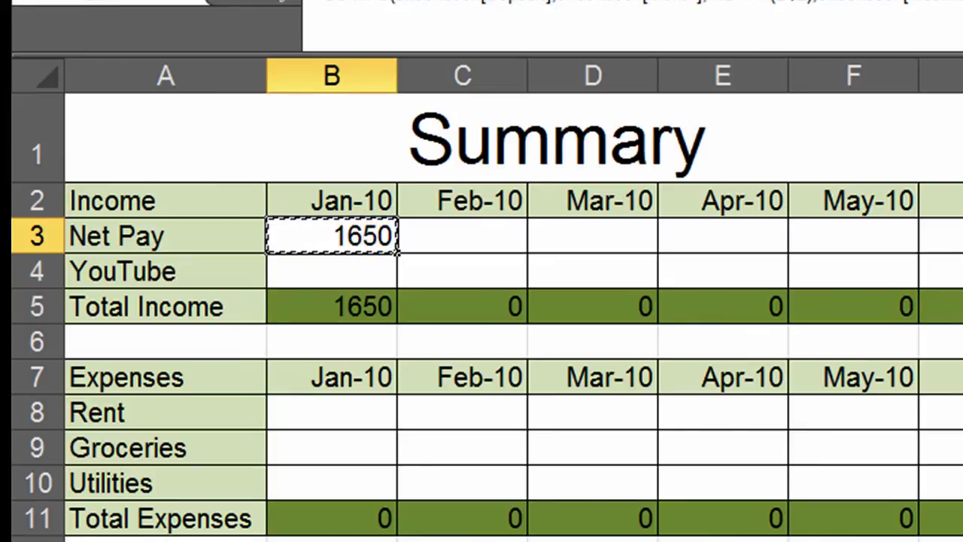
left_click(318, 271)
left_click(317, 271)
key("Return")
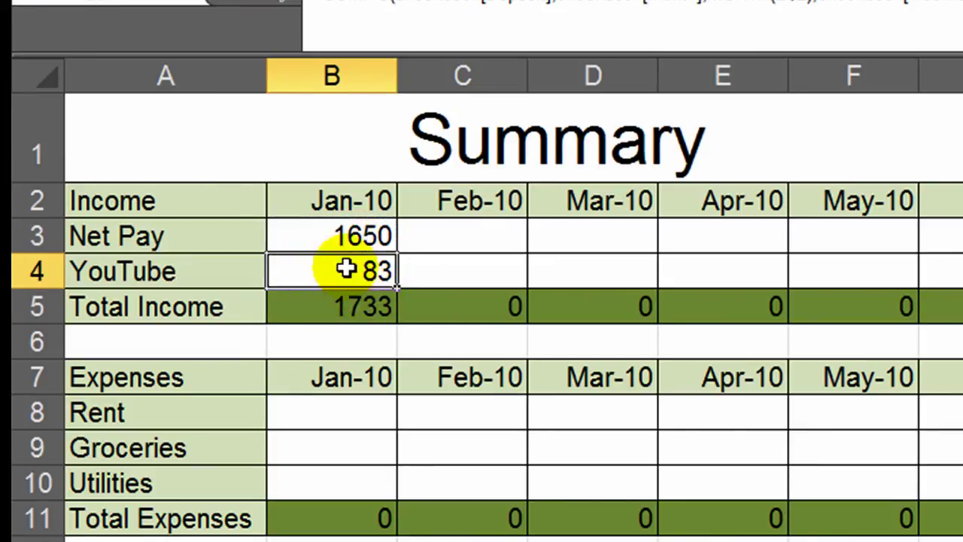
Copy the Jan-10 Net Pay and YouTube formulas (B3:B4) across the remaining month columns, starting at Feb-10
left_click_drag(347, 236, 344, 269)
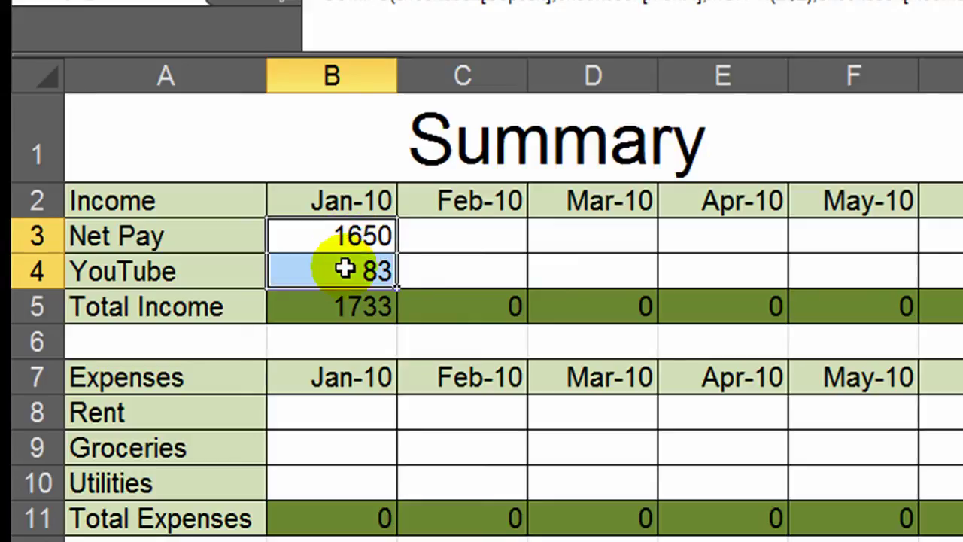
key("ctrl+c")
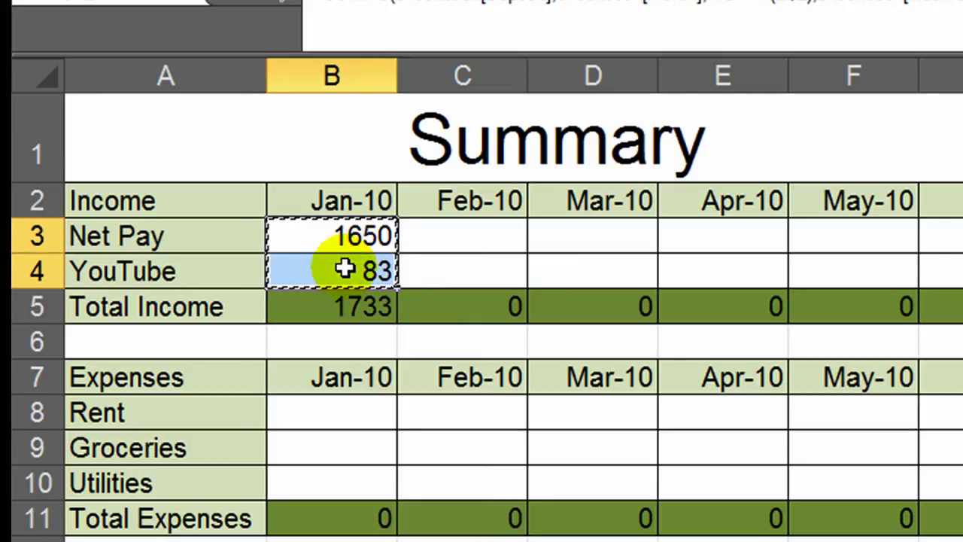
left_click_drag(447, 236, 945, 269)
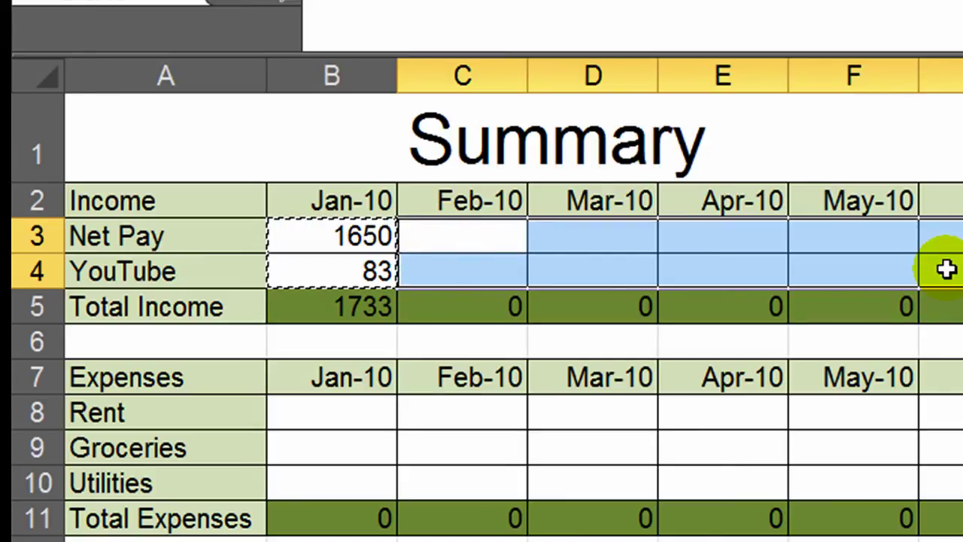
key("ctrl+v")
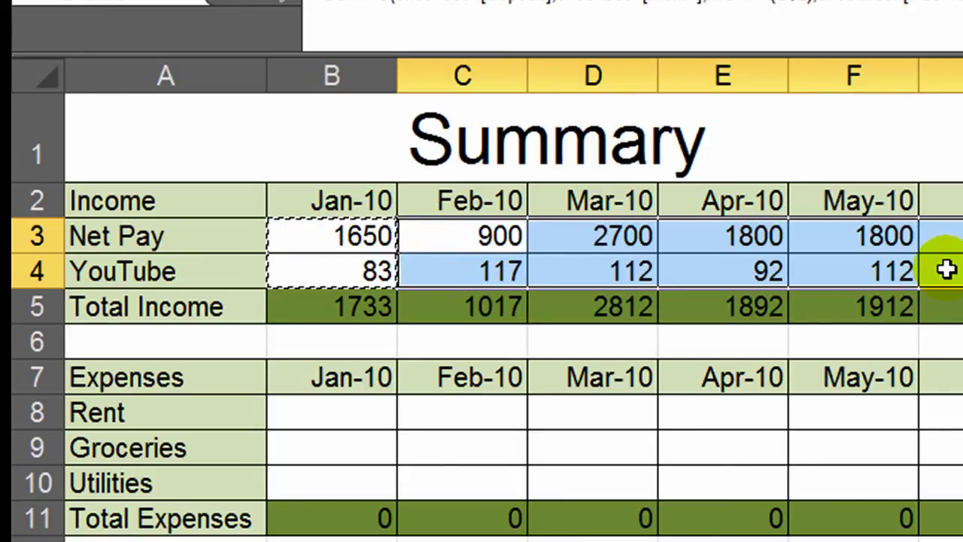
left_click(671, 414)
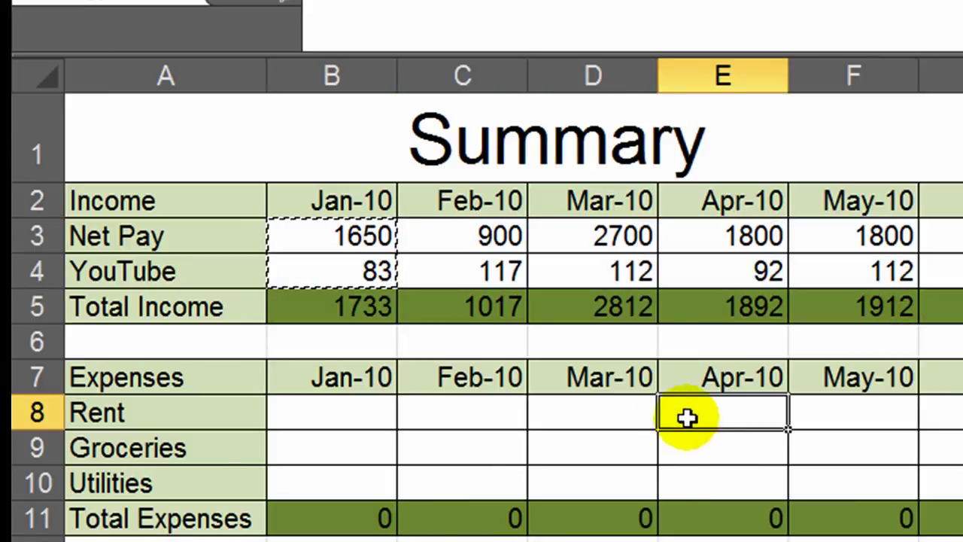
key("Escape")
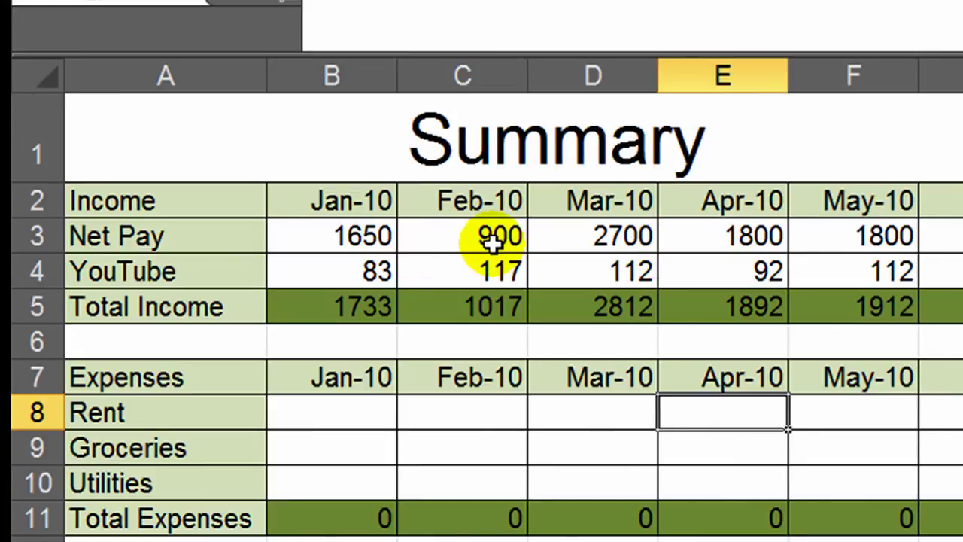
Examine the February Net Pay and YouTube deposits on the Checkbook sheet and compare them with the Summary sheet's Feb-10 income
key("ctrl+Page_Up")
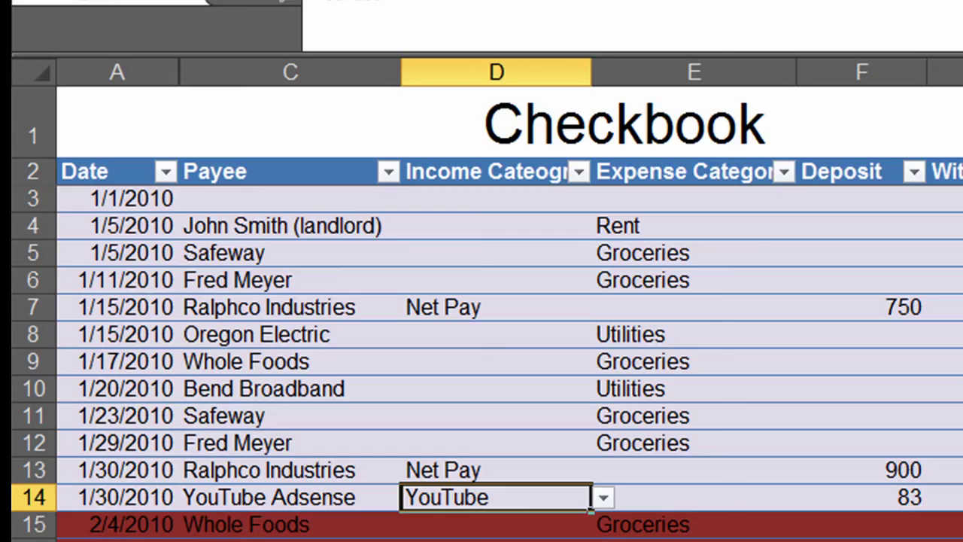
scroll(459, 301, "down", 3)
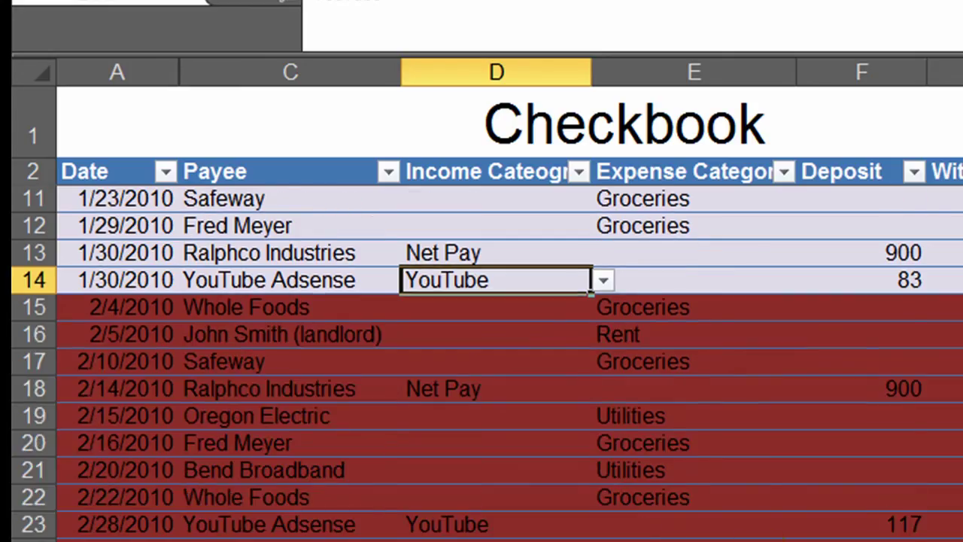
left_click(447, 391)
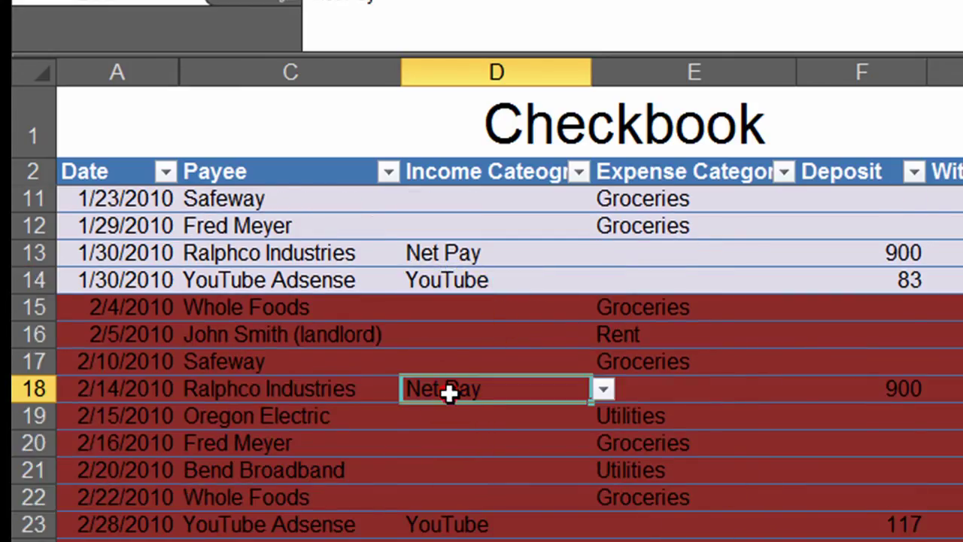
left_click(898, 388)
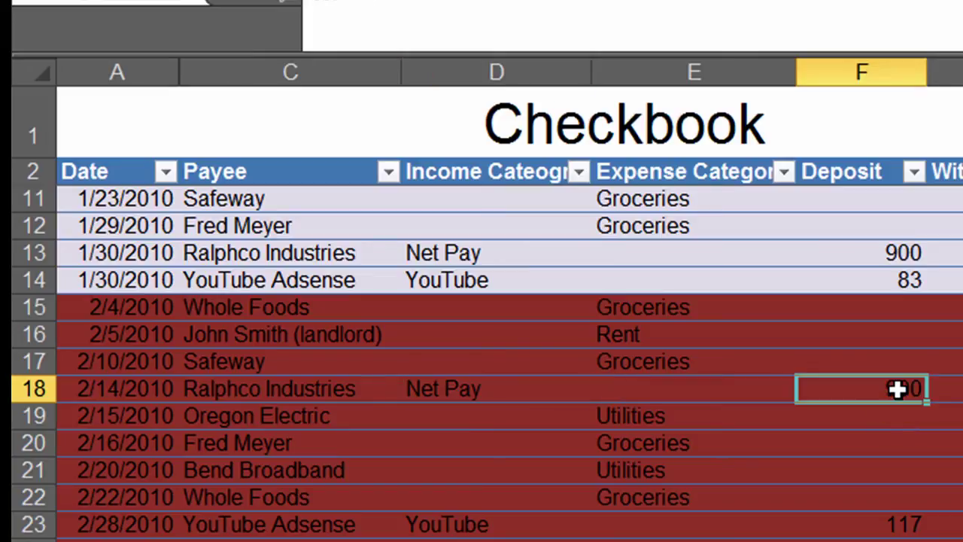
left_click(527, 530)
left_click(889, 524)
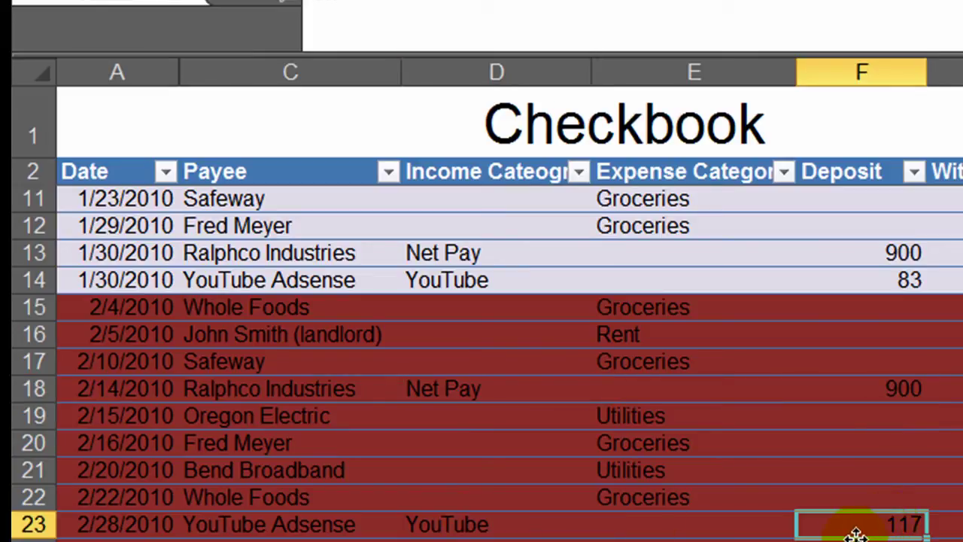
key("ctrl+Page_Up")
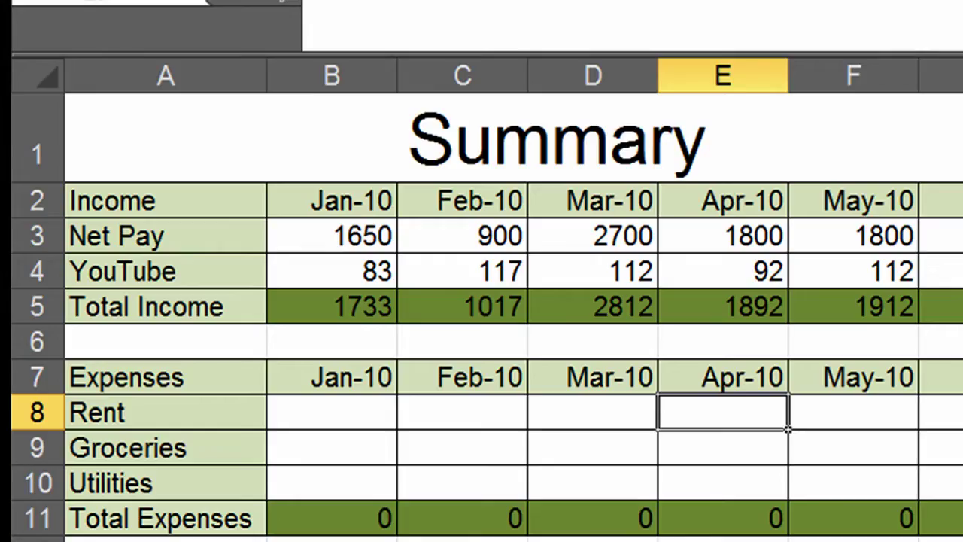
Examine the March Net Pay deposits on the Checkbook sheet and compare them with the Summary sheet's Mar-10 Net Pay total
key("ctrl+Page_Down")
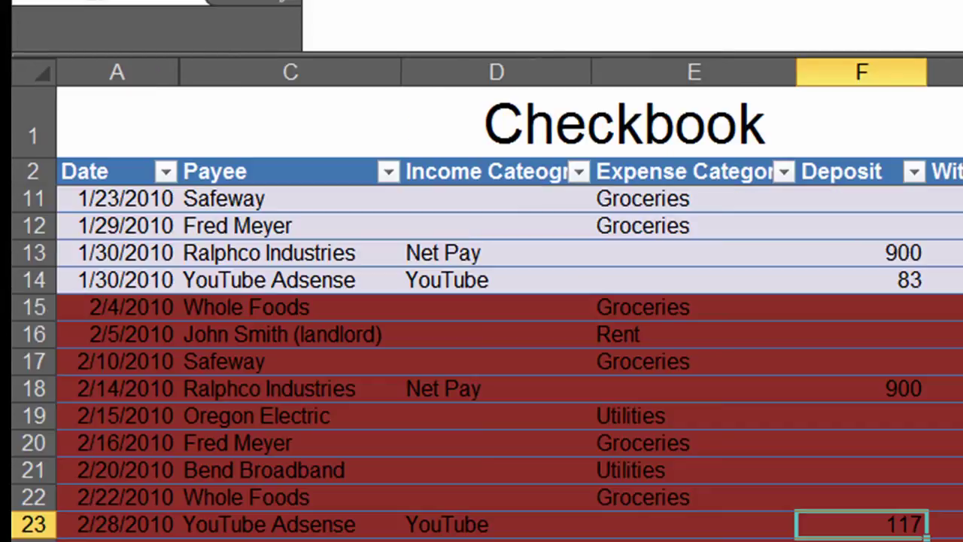
scroll(299, 347, "down", 4)
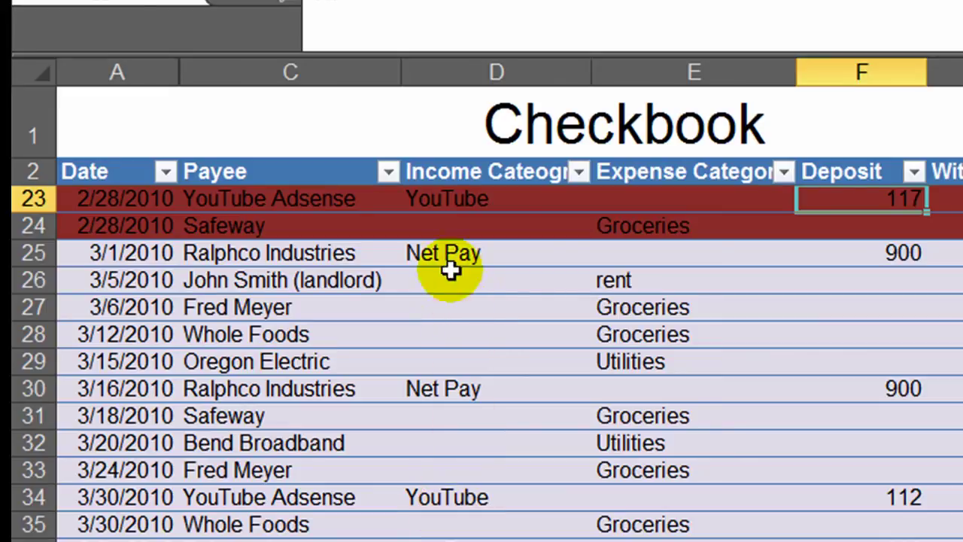
left_click(883, 254)
left_click(893, 391)
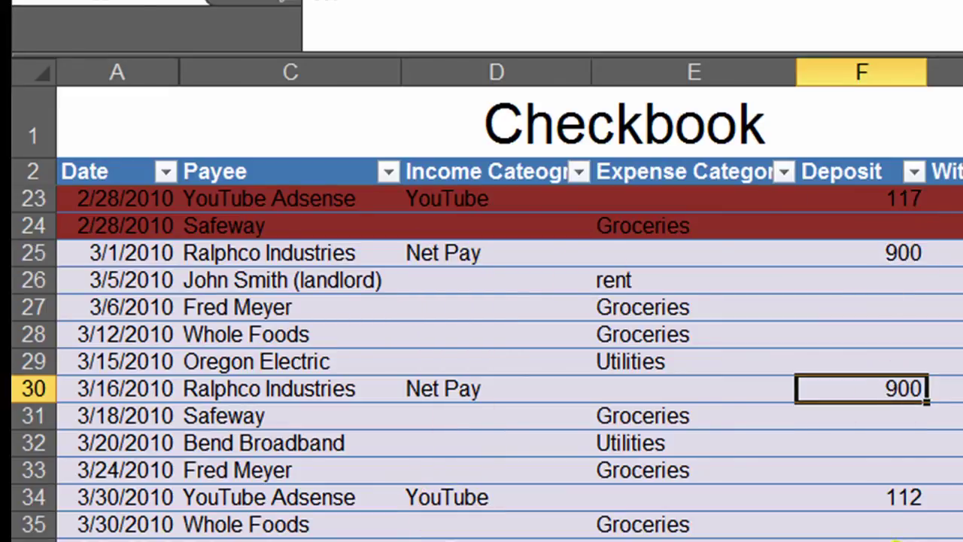
left_click(896, 537)
key("ctrl+Page_Up")
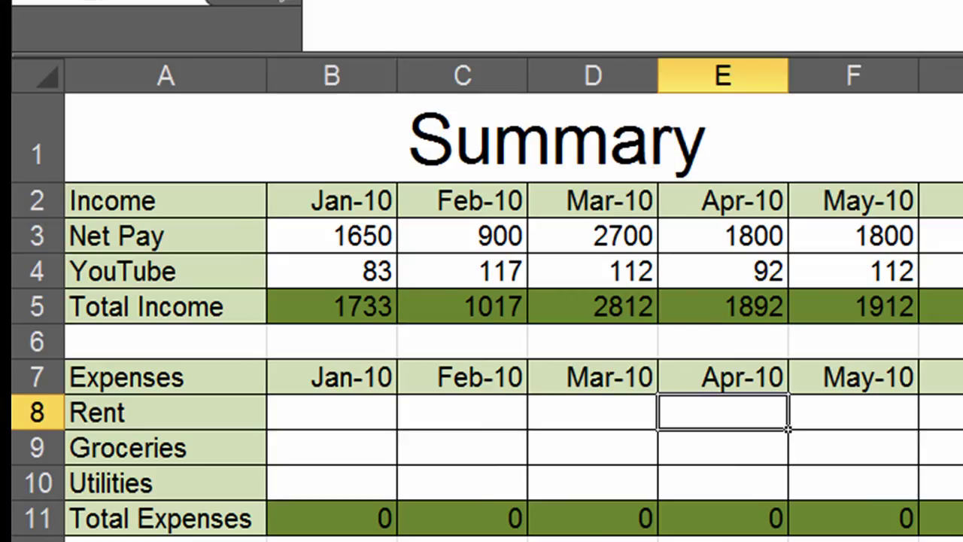
left_click(608, 236)
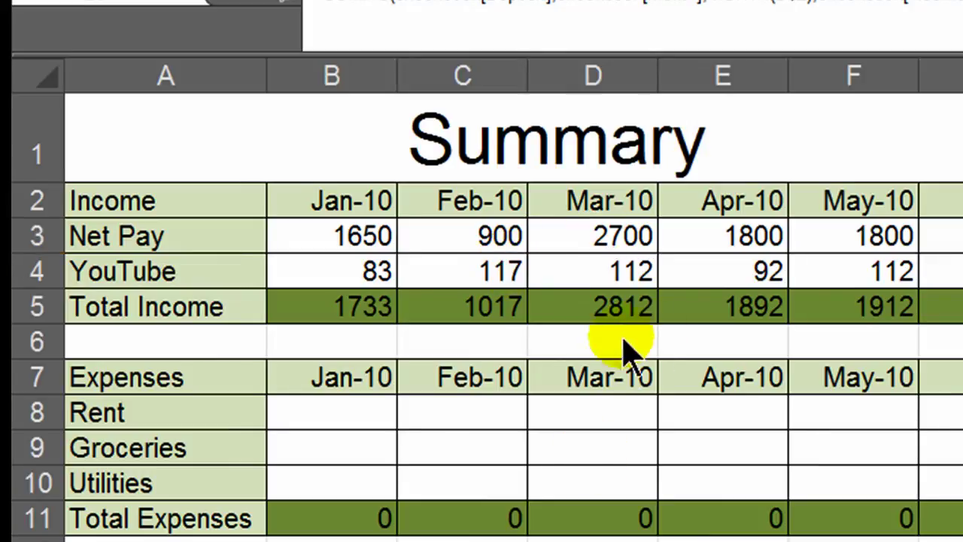
Start a SUMIFS formula in the Jan-10 Rent cell (B8) of the Summary sheet with its function arguments open
left_click(300, 417)
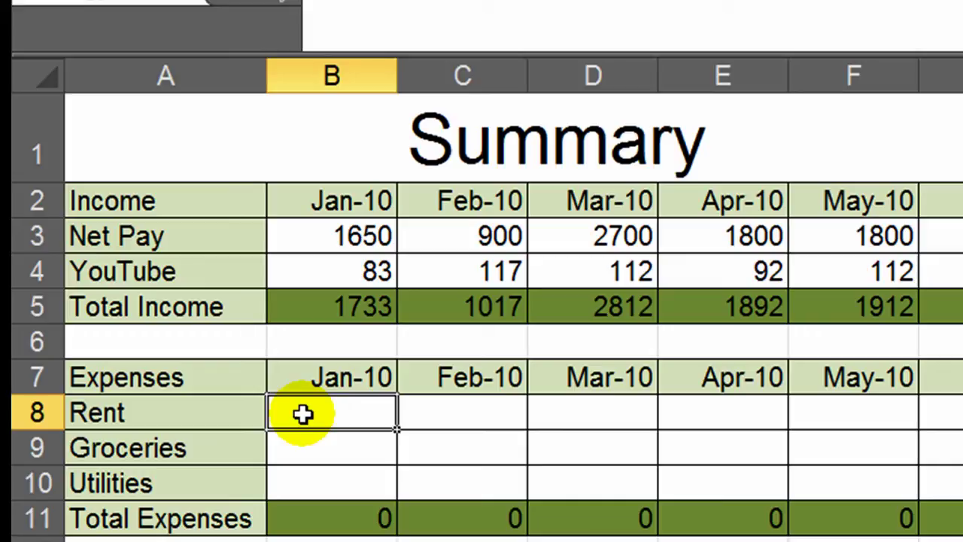
scroll(331, 421, "down", 2)
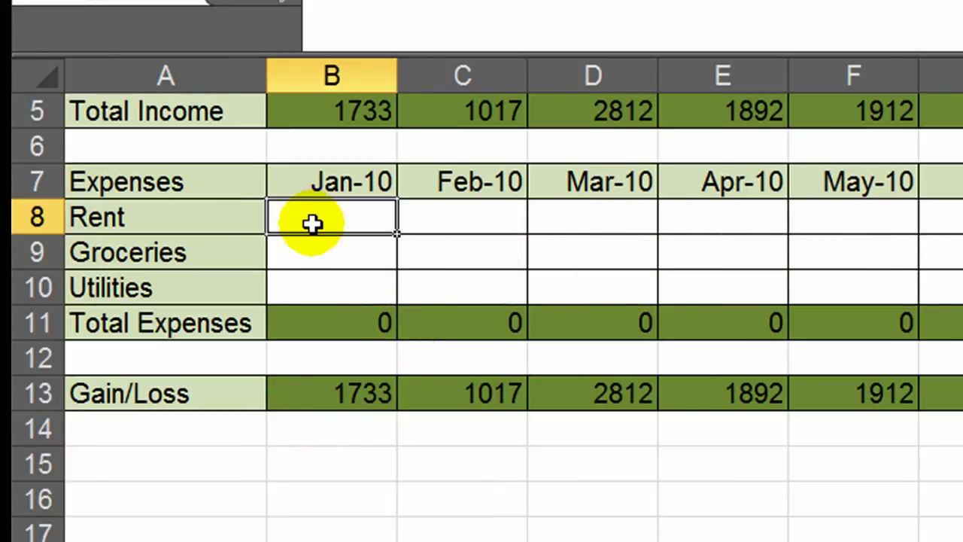
left_click(292, 6)
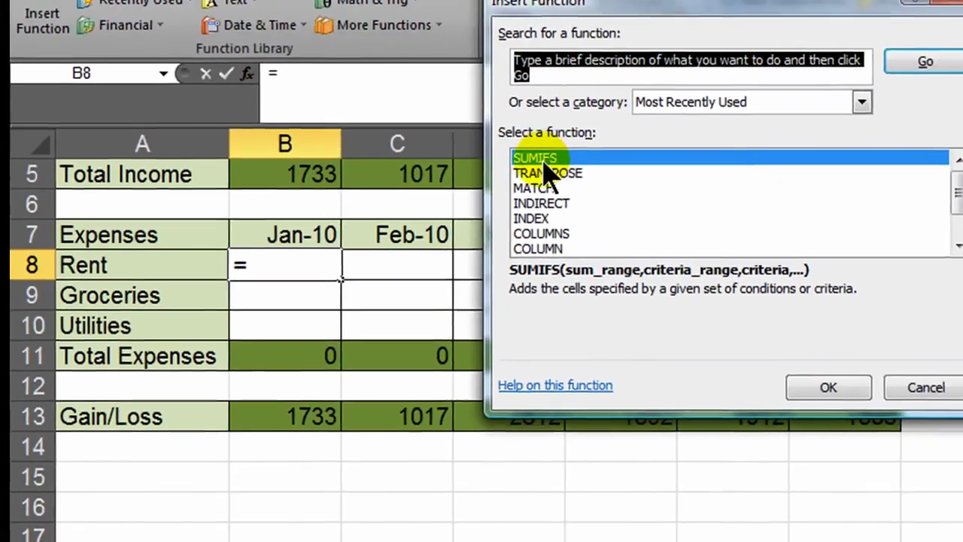
double_click(623, 91)
left_click_drag(652, 37, 692, 95)
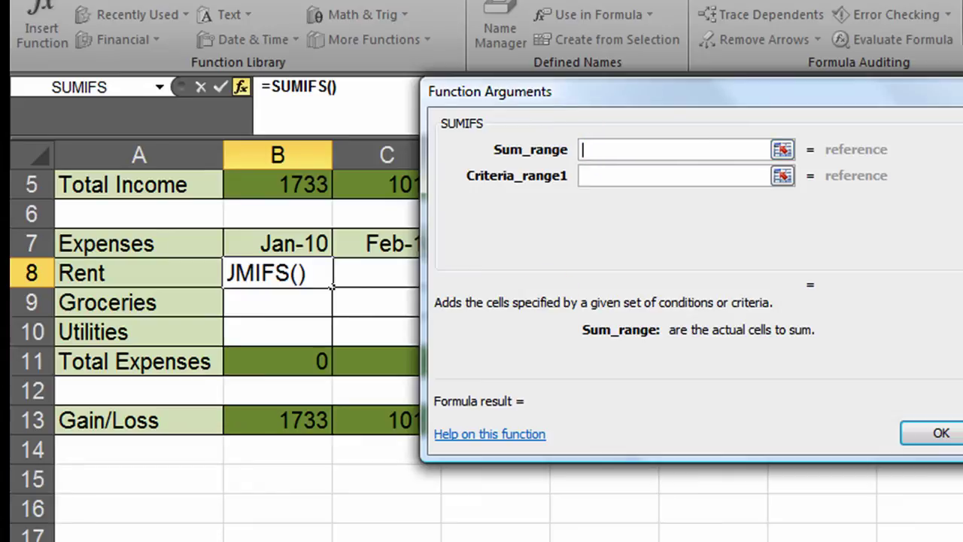
Set the SUMIFS sum range to the whole withdrawal column of the Checkbook sheet, checkbook[Withdrawal]
key("ctrl+Page_Up")
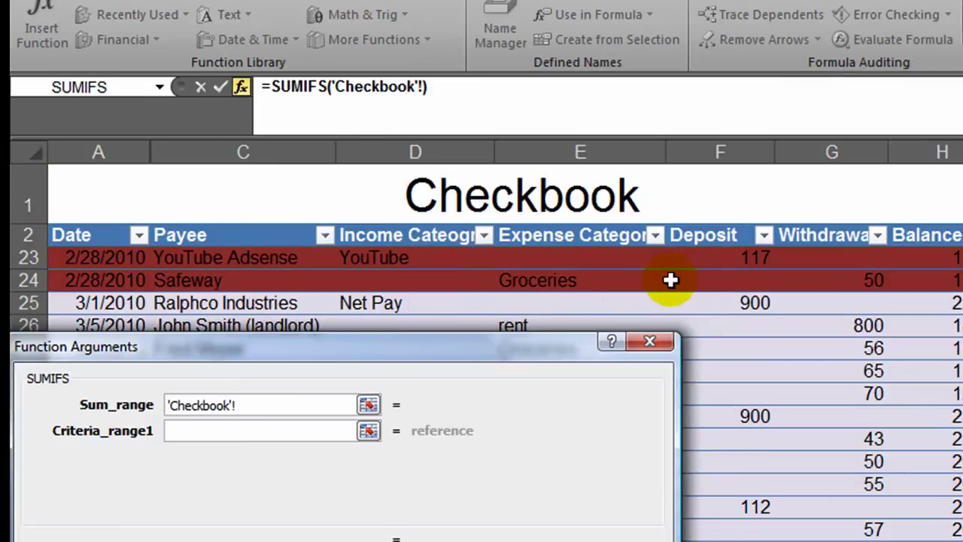
left_click(815, 259)
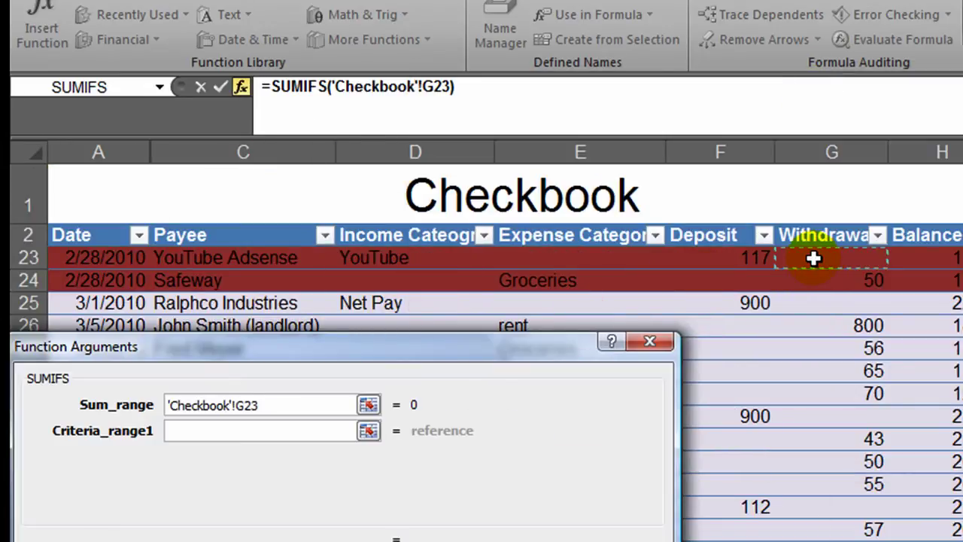
scroll(827, 315, "up", 7)
left_click(842, 256)
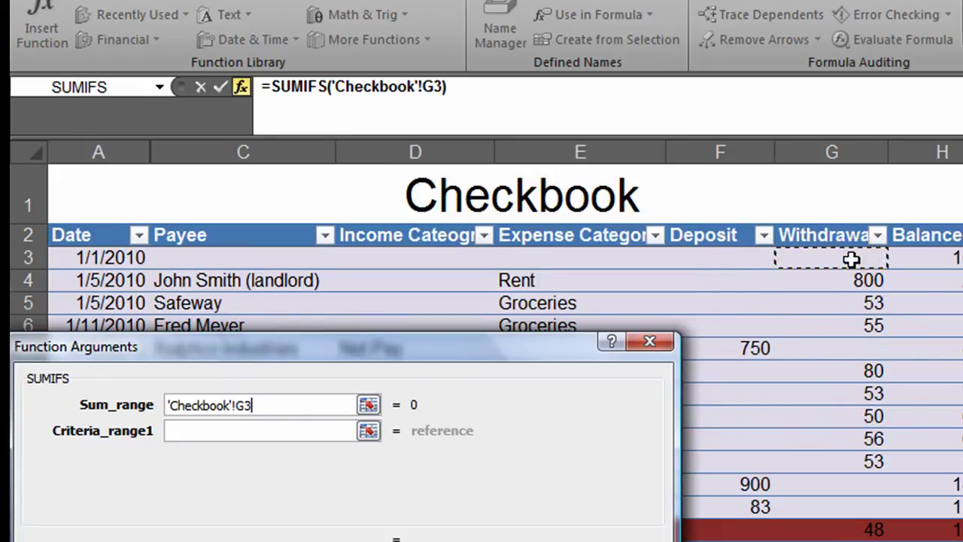
left_click_drag(851, 260, 831, 541)
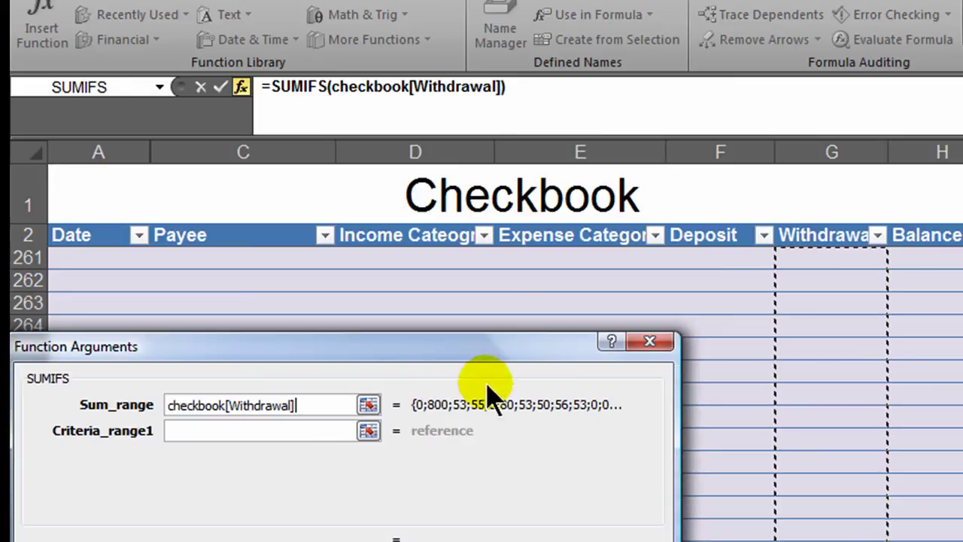
Set the first SUMIFS criteria range to the checkbook table's month column, checkbook[Month]
left_click_drag(413, 342, 844, 102)
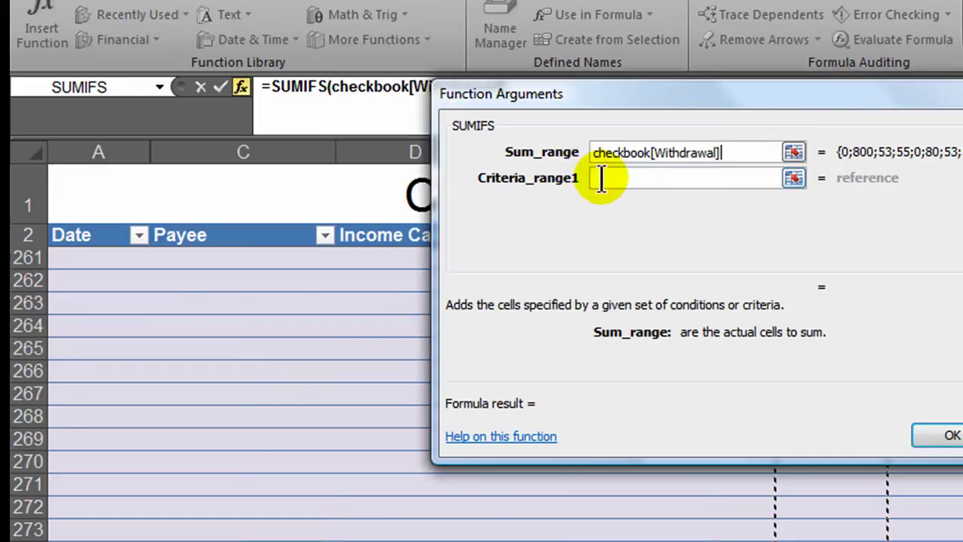
left_click(615, 179)
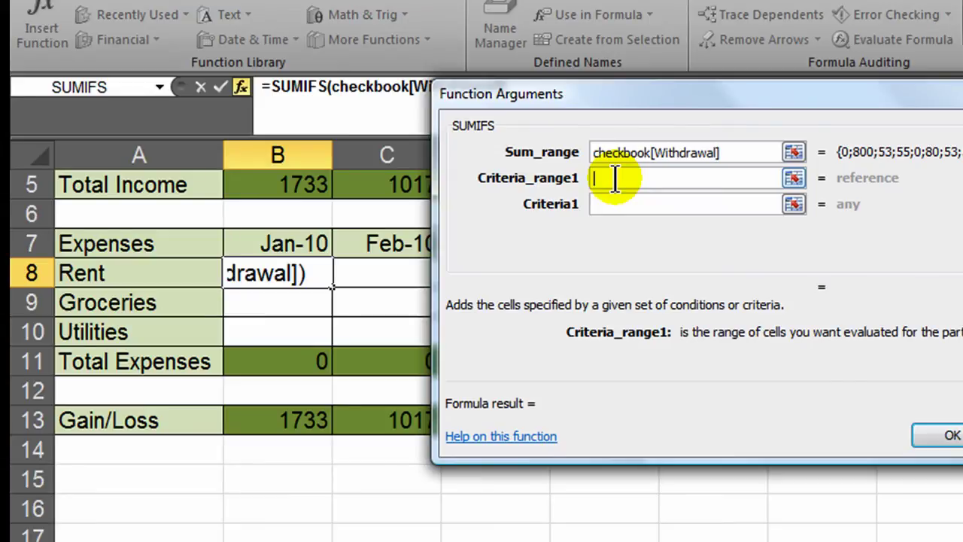
type("checkbo")
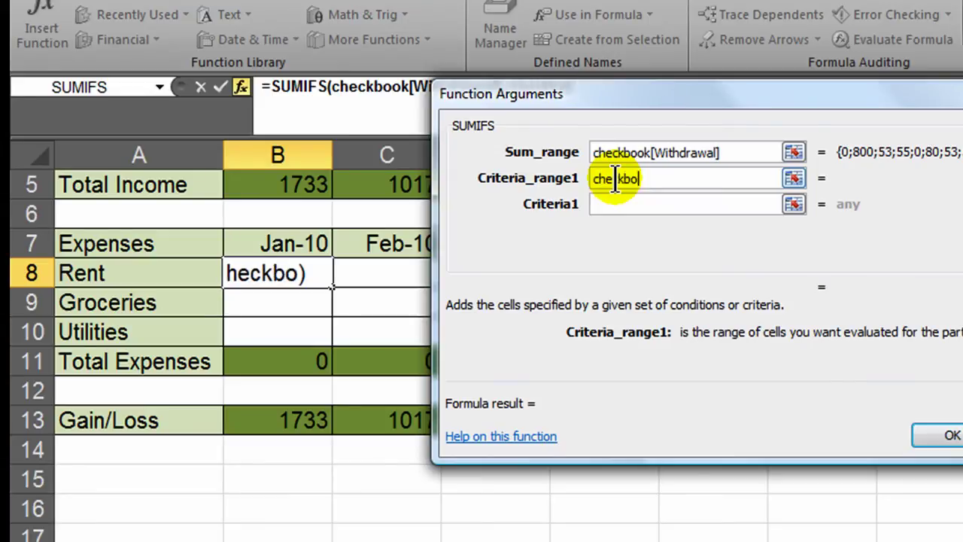
type("ok[Month]")
key("Tab")
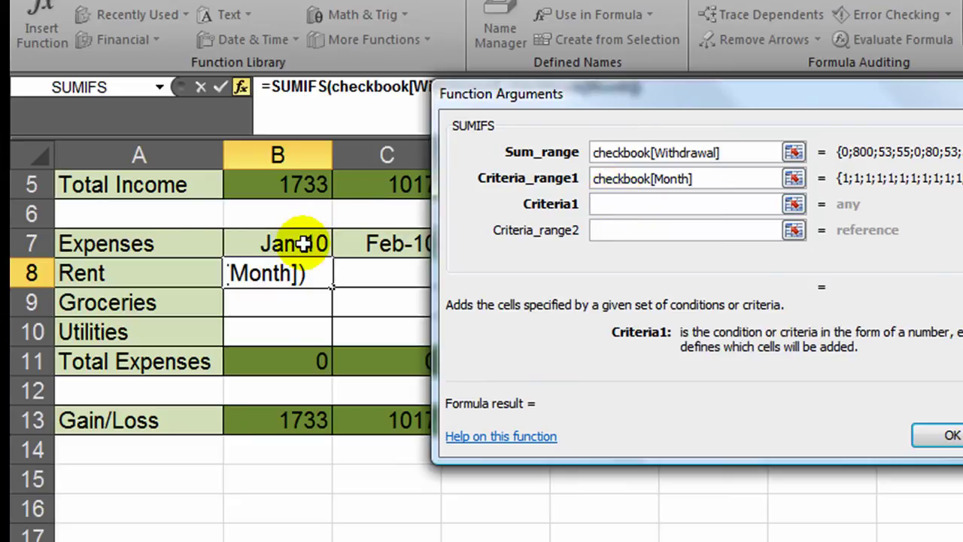
Set the first criterion to the month of the Jan-10 expense header with its row locked, month(B$7)
type("month(")
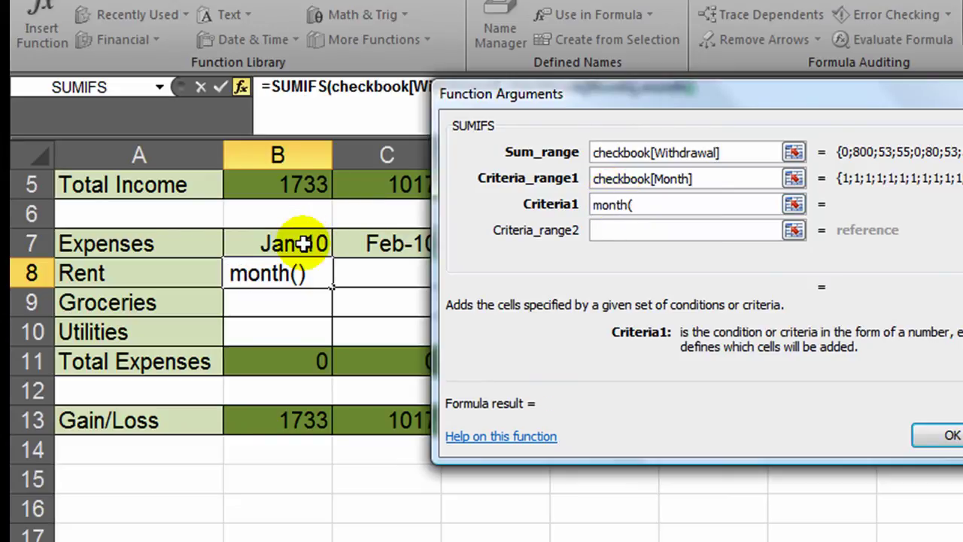
left_click(302, 243)
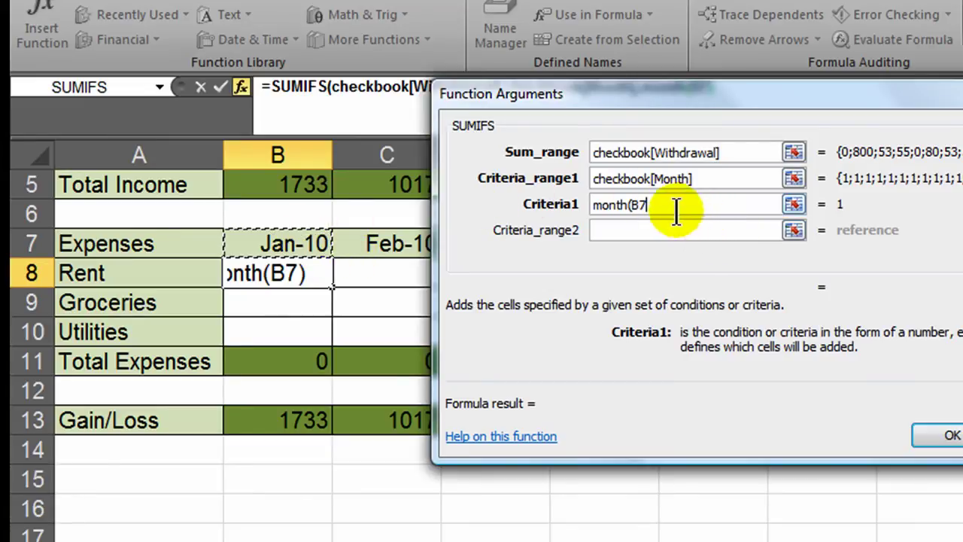
key("F4")
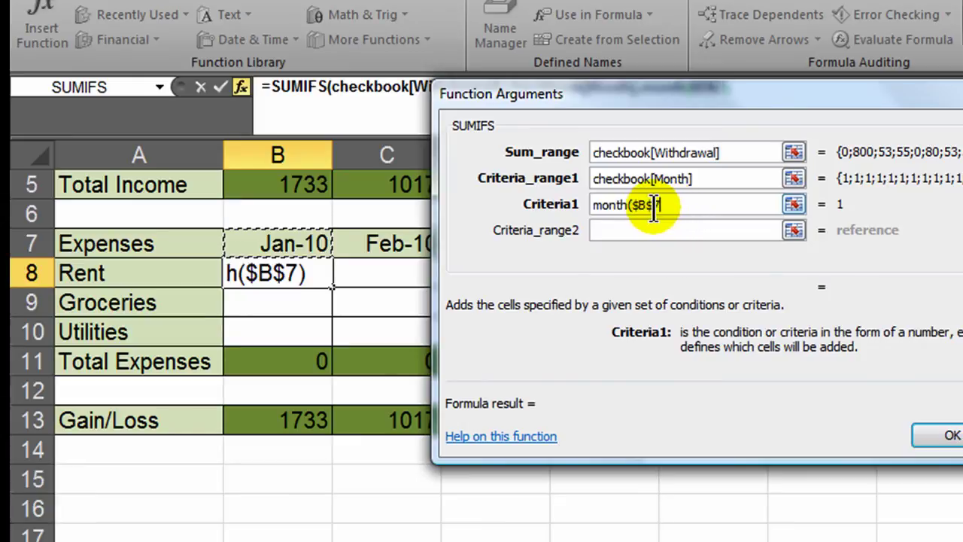
key("F4")
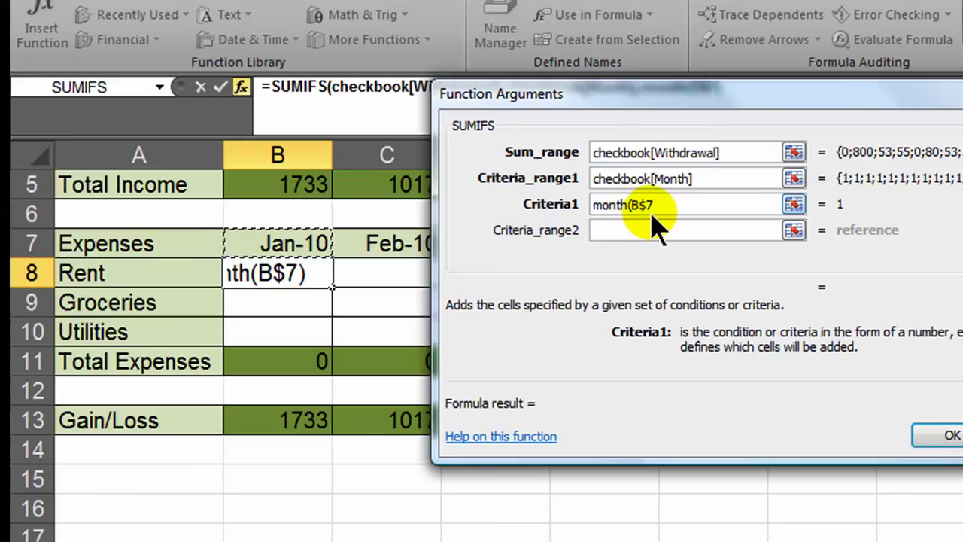
type(")")
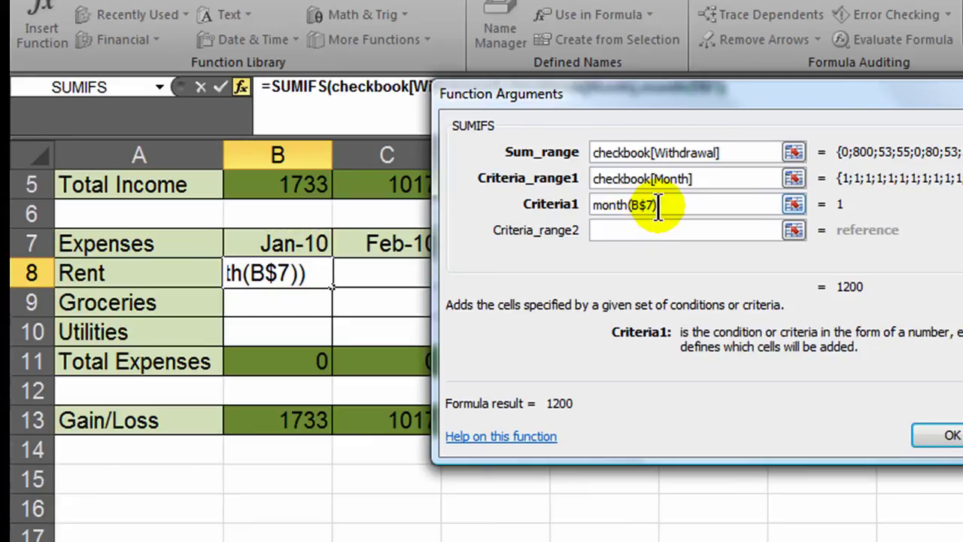
Reference the Expense Category header on the Checkbook sheet as the second criteria range
left_click(610, 233)
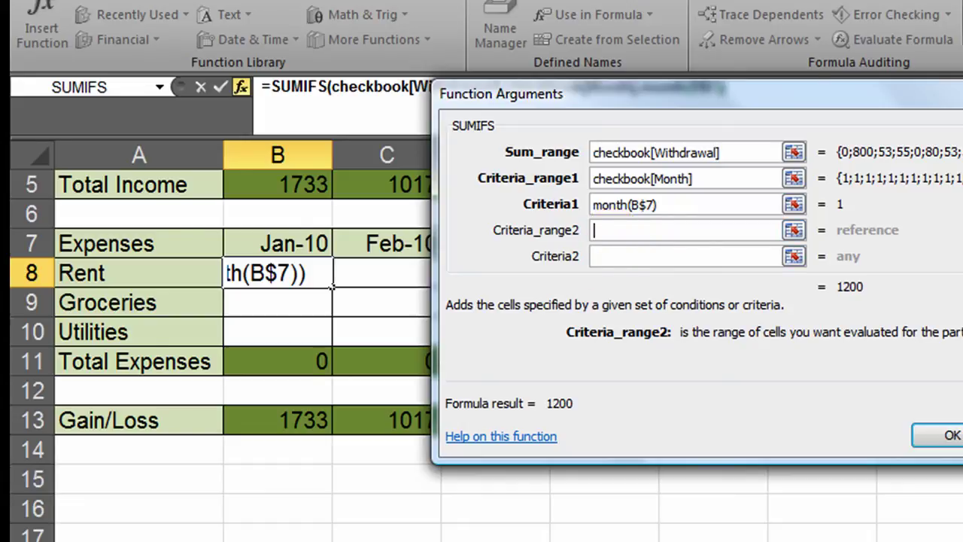
key("ctrl+Page_Down")
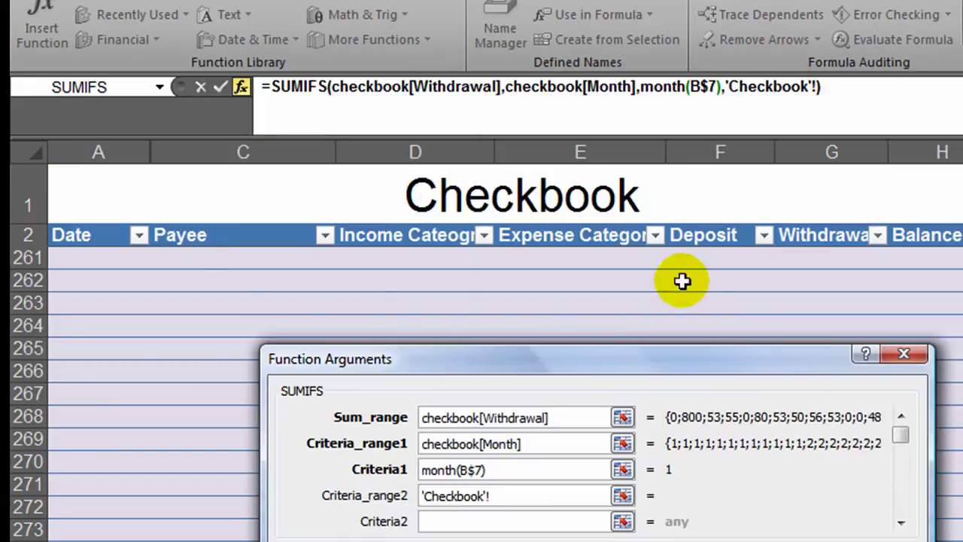
left_click(545, 237)
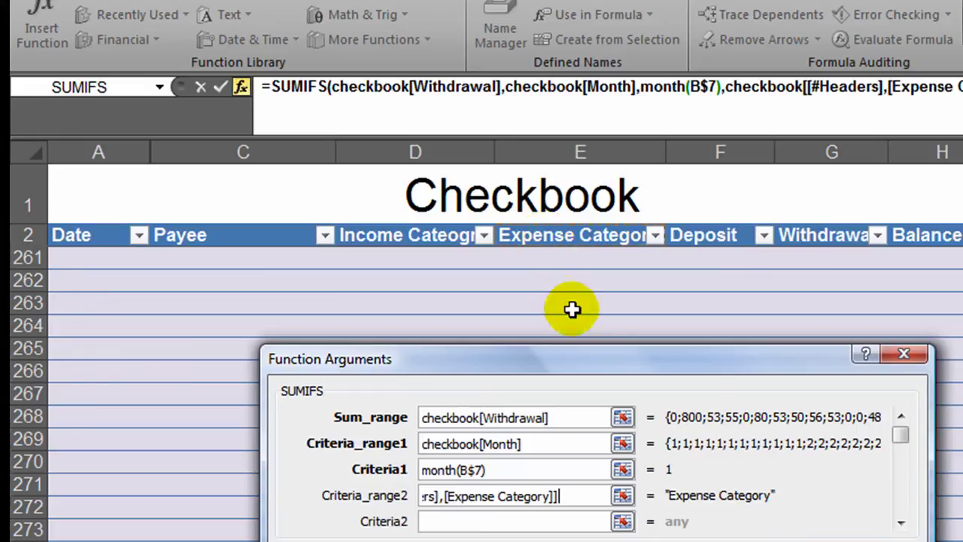
Remove the [#Headers] part from the second criteria range so it reads checkbook[Expense Category]
left_click_drag(616, 361, 790, 147)
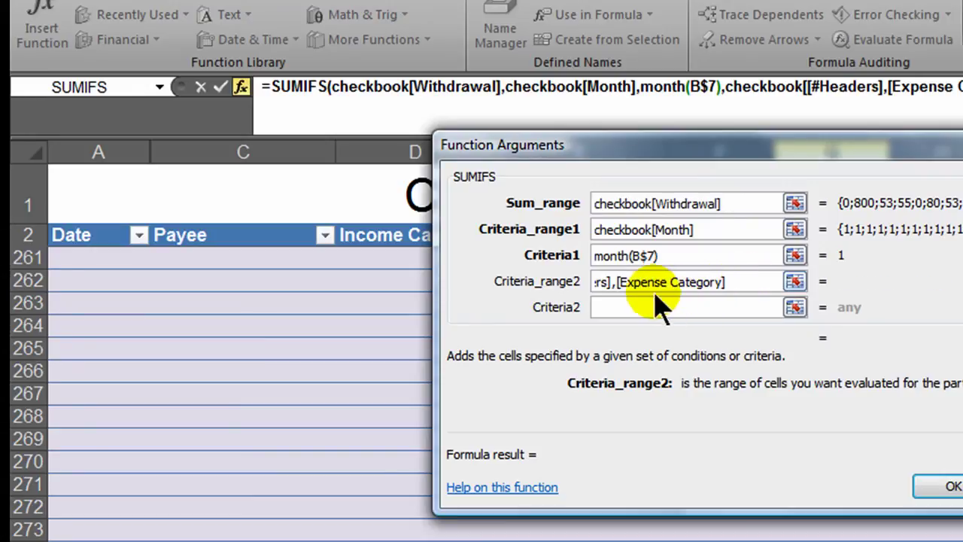
left_click_drag(616, 282, 719, 286)
left_click(703, 284)
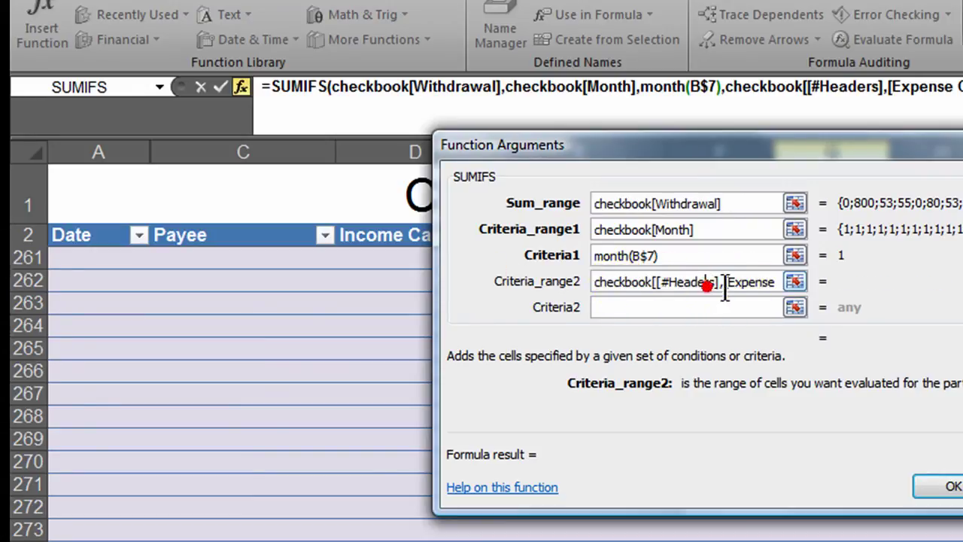
left_click(726, 288)
key("BackSpace")
key("BackSpace")
key("BackSpace")
key("BackSpace")
key("BackSpace")
key("BackSpace")
key("BackSpace")
key("BackSpace")
key("BackSpace")
key("BackSpace")
key("BackSpace")
key("BackSpace")
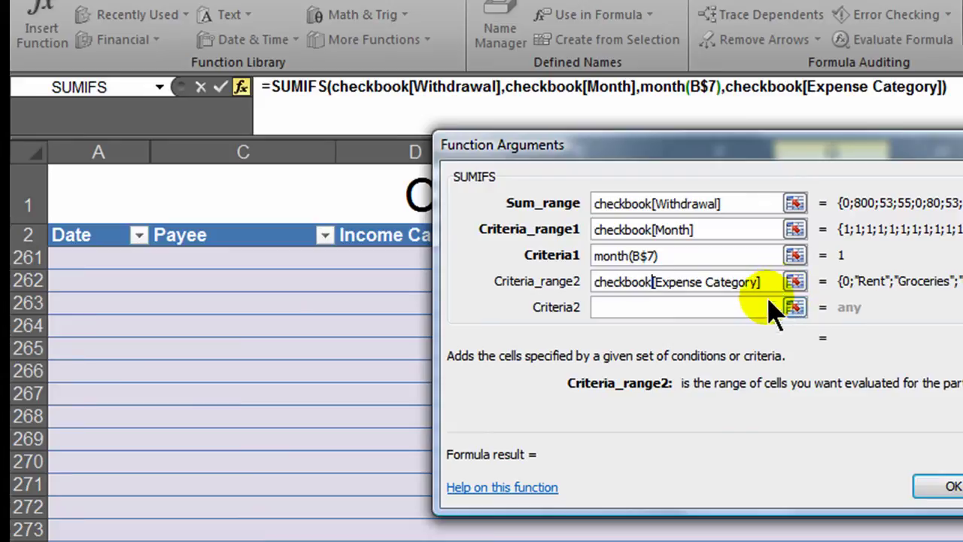
Set the second criterion to the Rent label with its column locked, $A8, and complete the SUMIFS formula
left_click(623, 307)
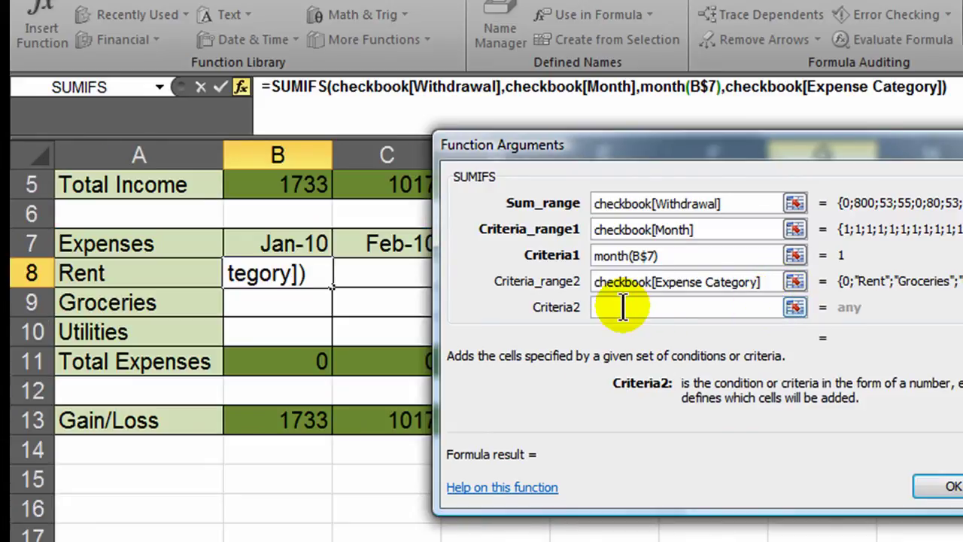
left_click(99, 277)
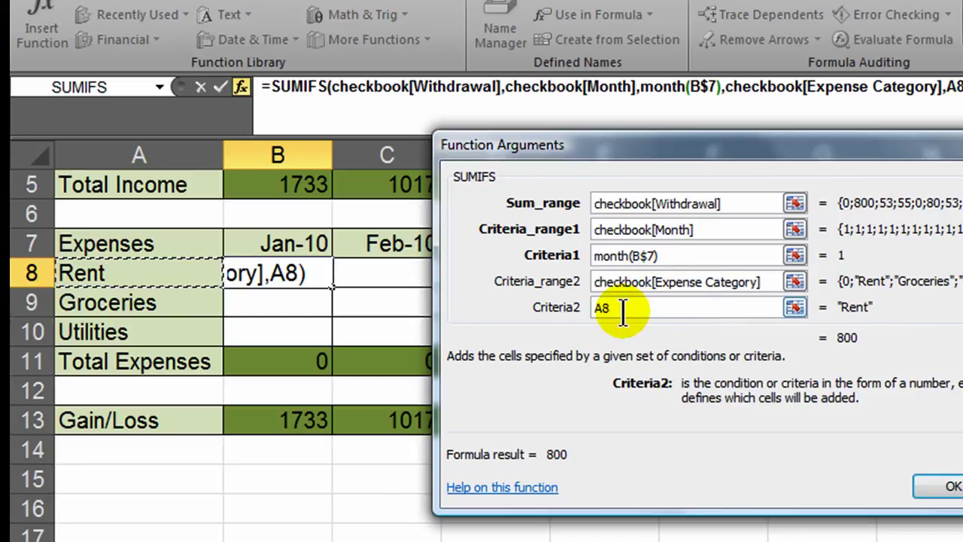
key("F4")
key("F4")
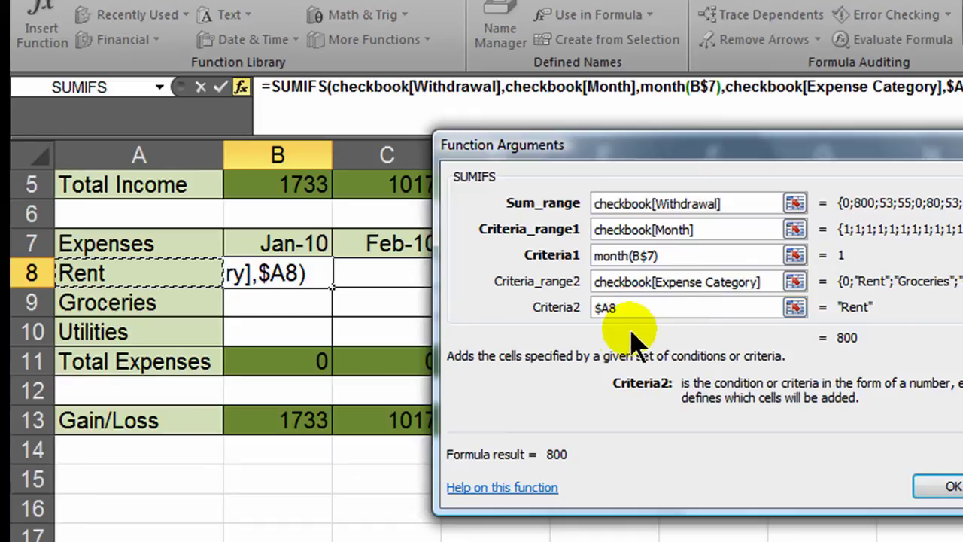
left_click(949, 487)
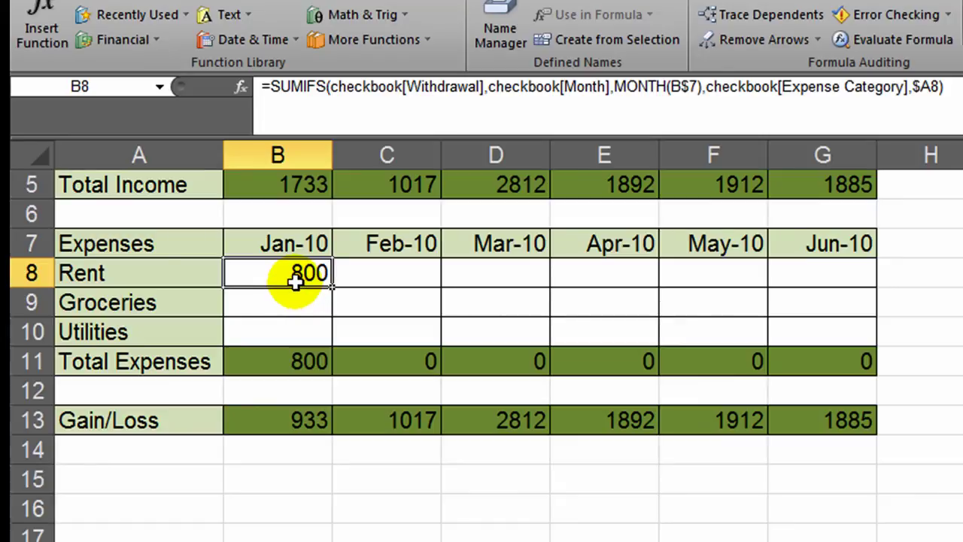
Copy the Jan-10 Rent formula to the Groceries and Utilities cells below it (B9:B10)
key("ctrl+c")
left_click_drag(301, 303, 301, 323)
key("Return")
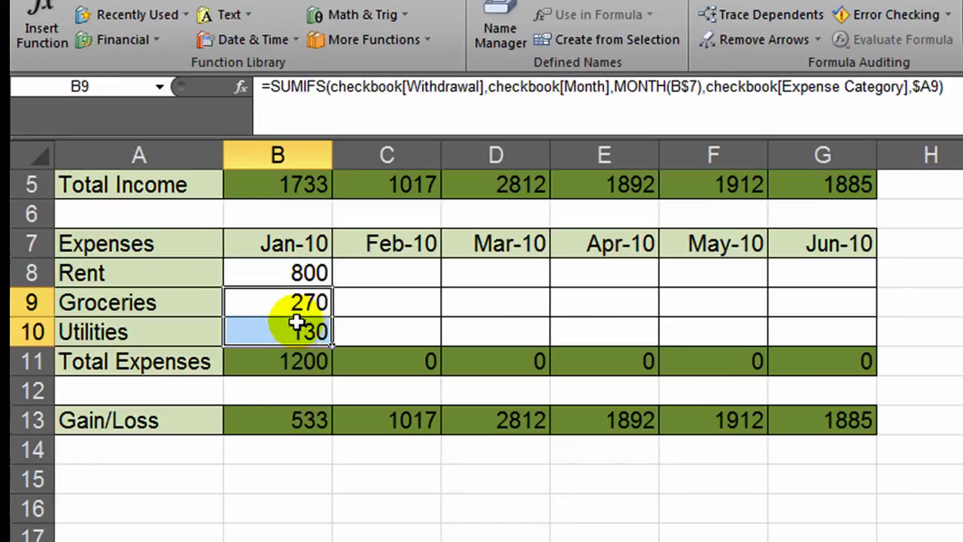
Copy the three Jan-10 expense formulas (B8:B10) across the Feb-10 to Jun-10 columns (C8:G10)
left_click_drag(301, 274, 302, 326)
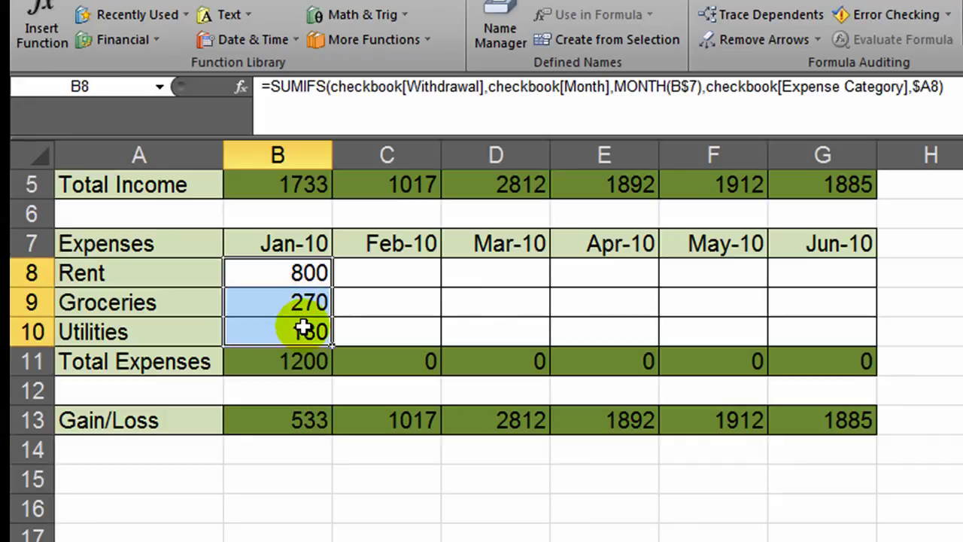
key("ctrl+c")
left_click_drag(404, 273, 836, 333)
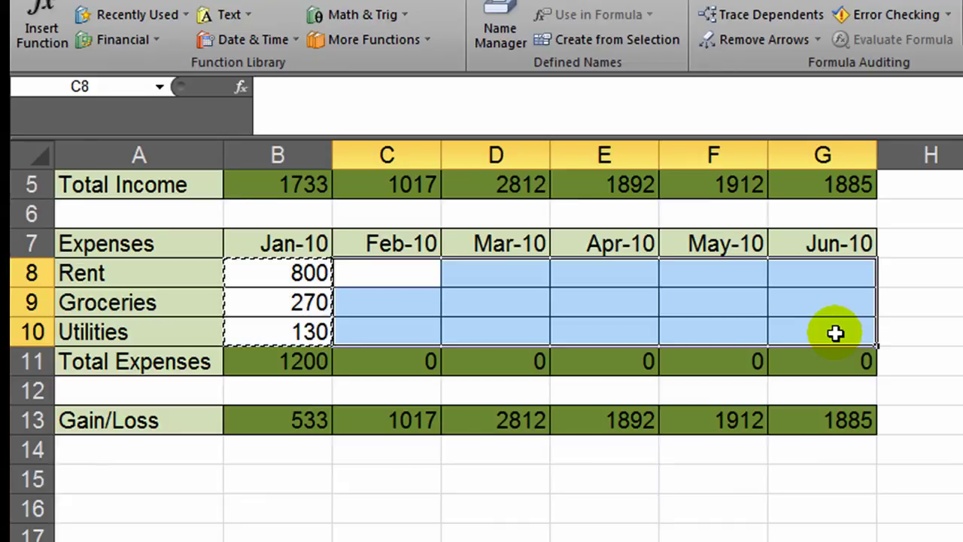
key("ctrl+v")
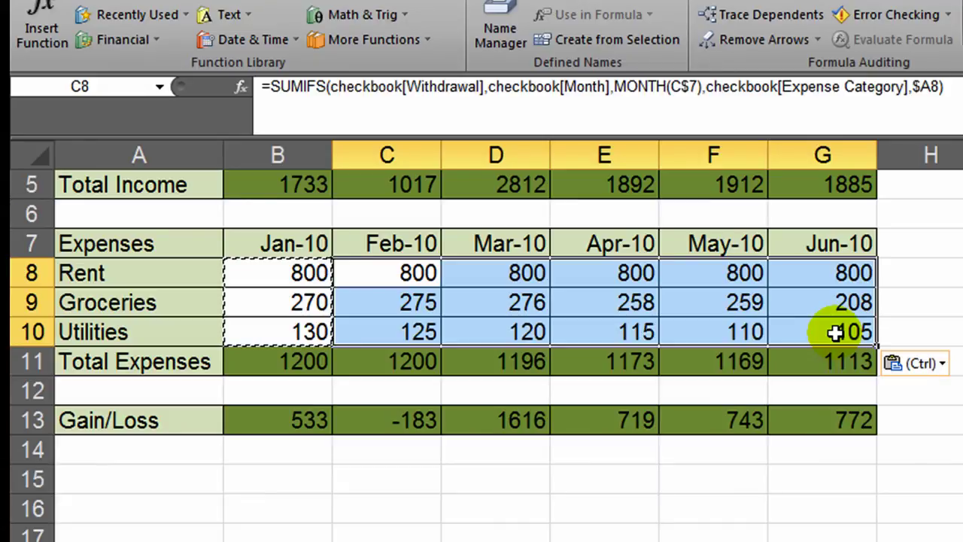
key("Escape")
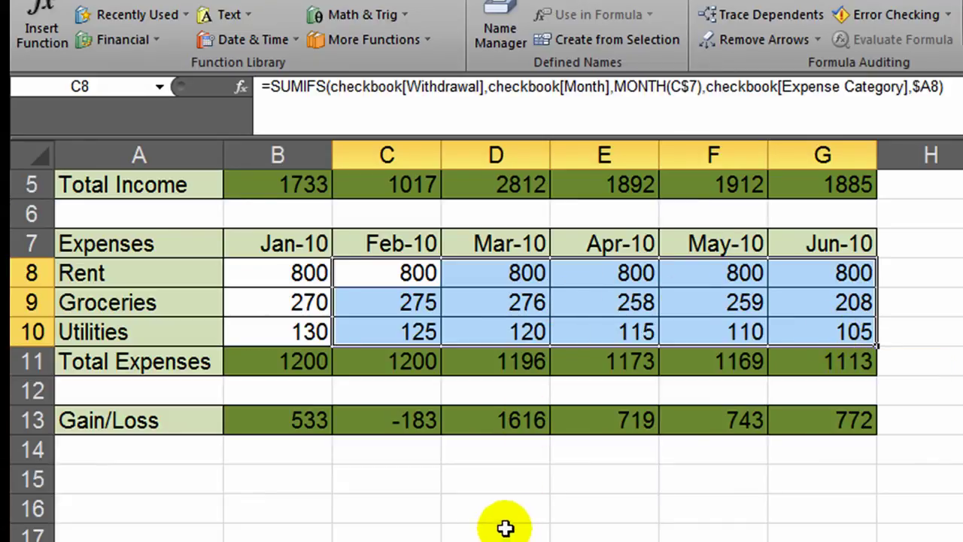
left_click(504, 526)
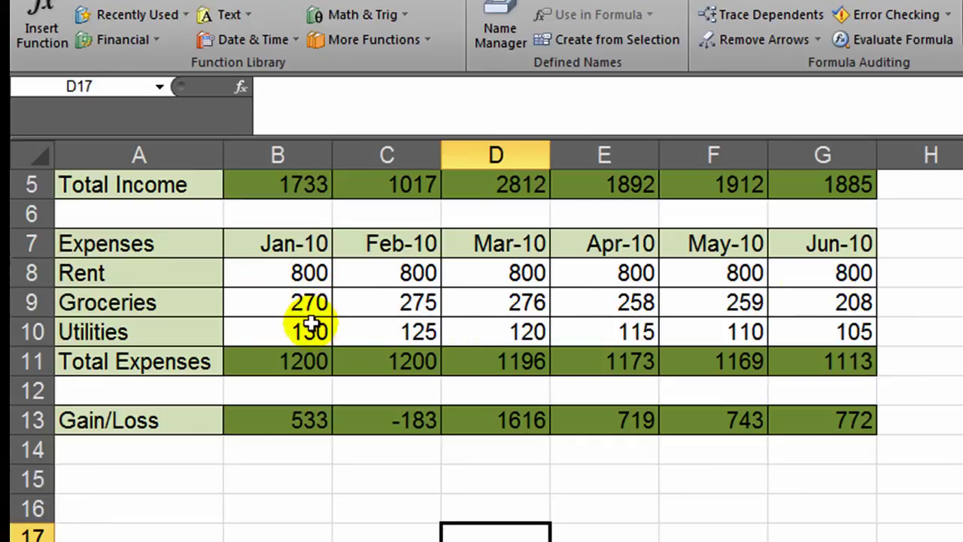
Examine the January Groceries withdrawals on the Checkbook sheet and compare them with the Summary sheet's Jan-10 Groceries total
left_click(285, 307)
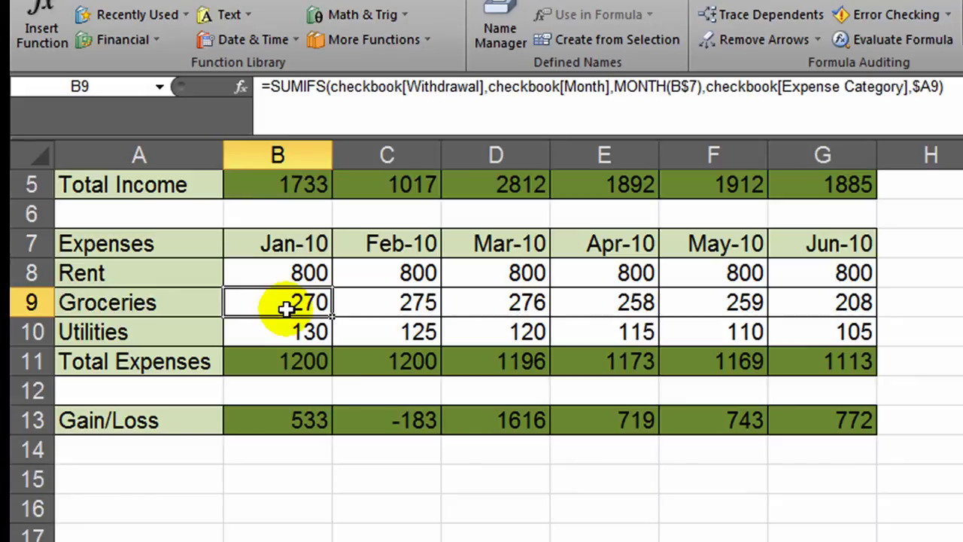
key("ctrl+Page_Up")
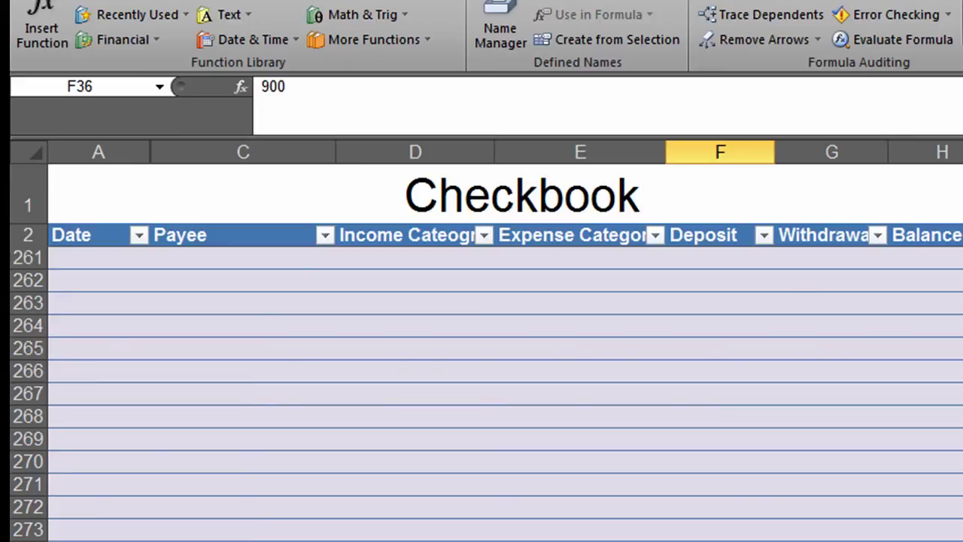
scroll(481, 376, "up", 20)
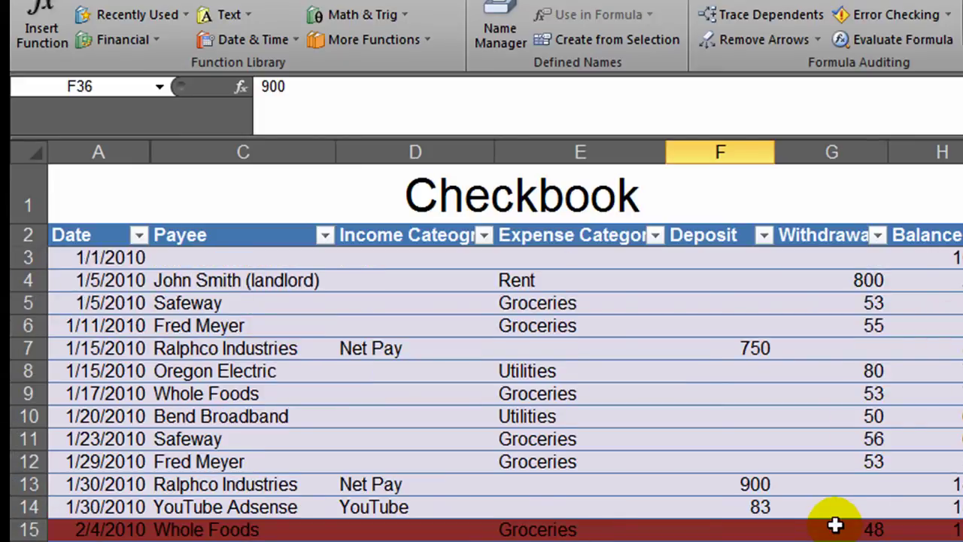
left_click(436, 457)
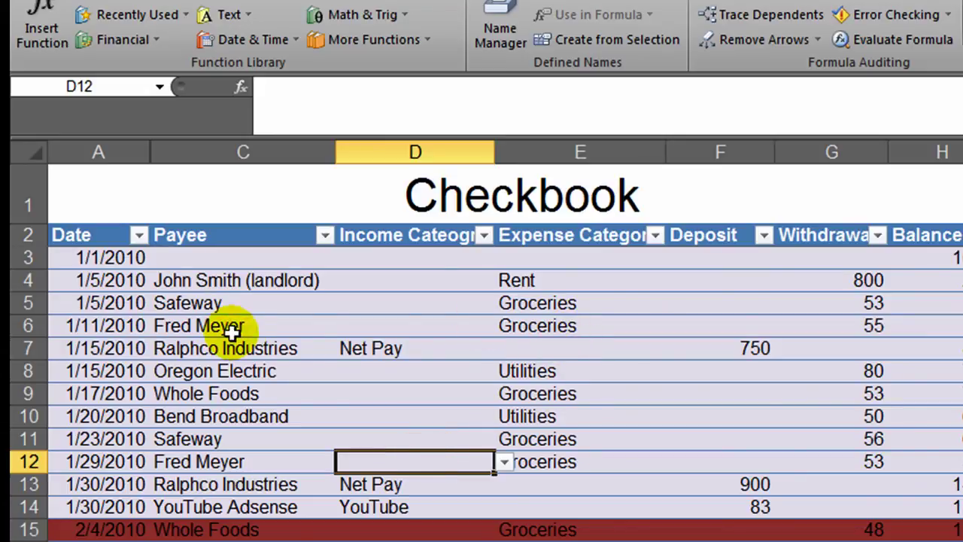
left_click(524, 304)
left_click(870, 302)
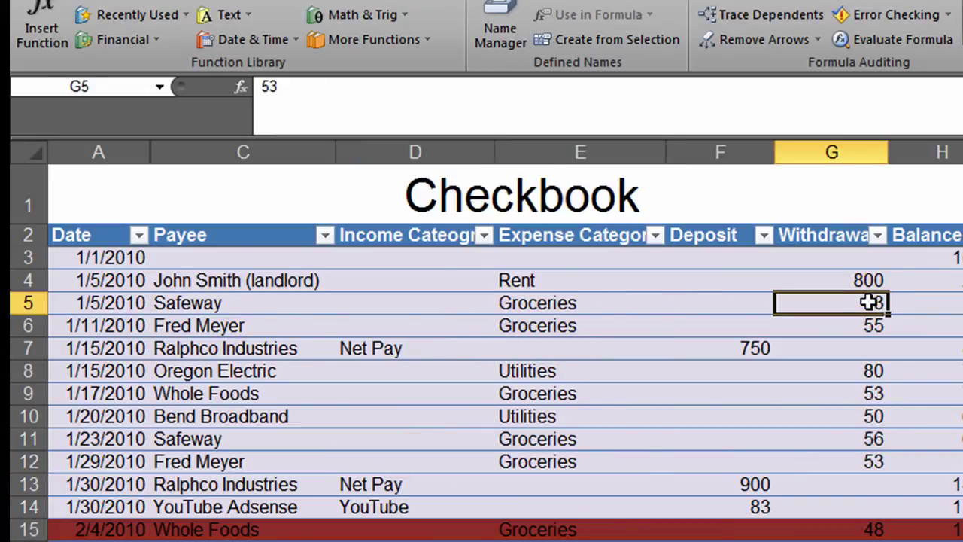
left_click(870, 327, "ctrl")
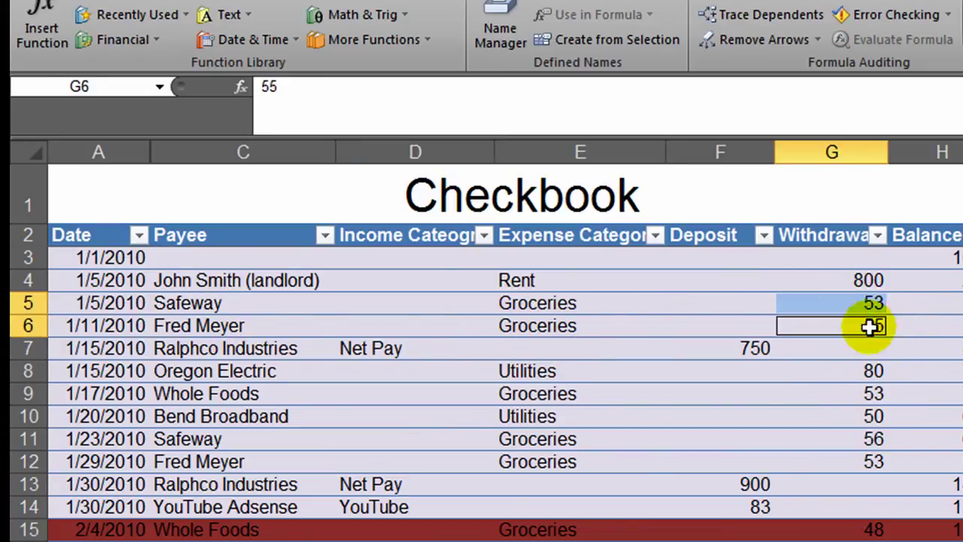
left_click(872, 394, "ctrl")
left_click(875, 440, "ctrl")
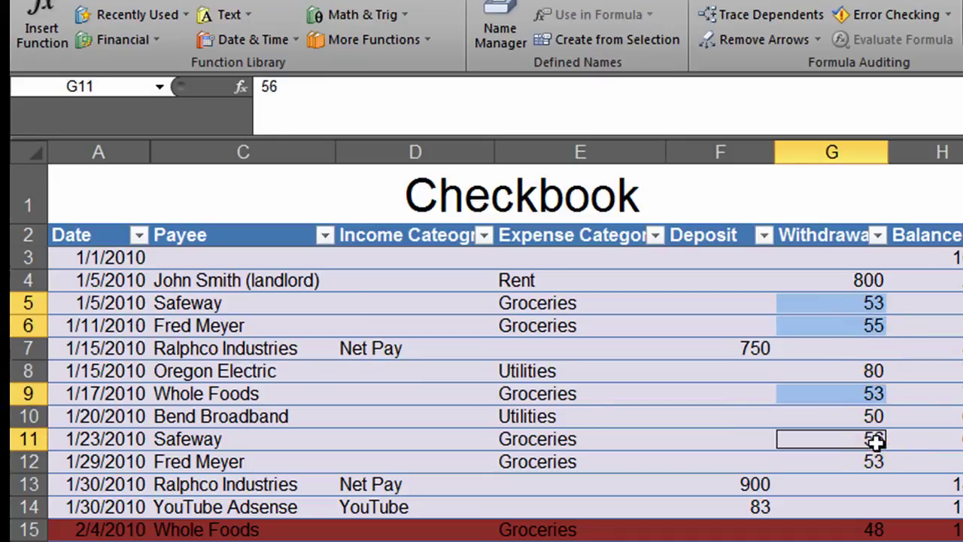
left_click(874, 461, "ctrl")
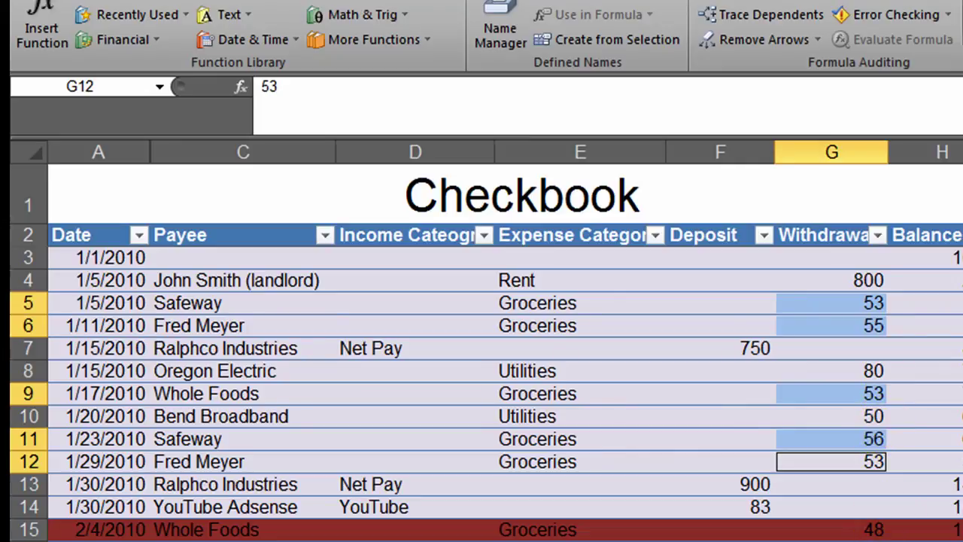
key("ctrl+Page_Down")
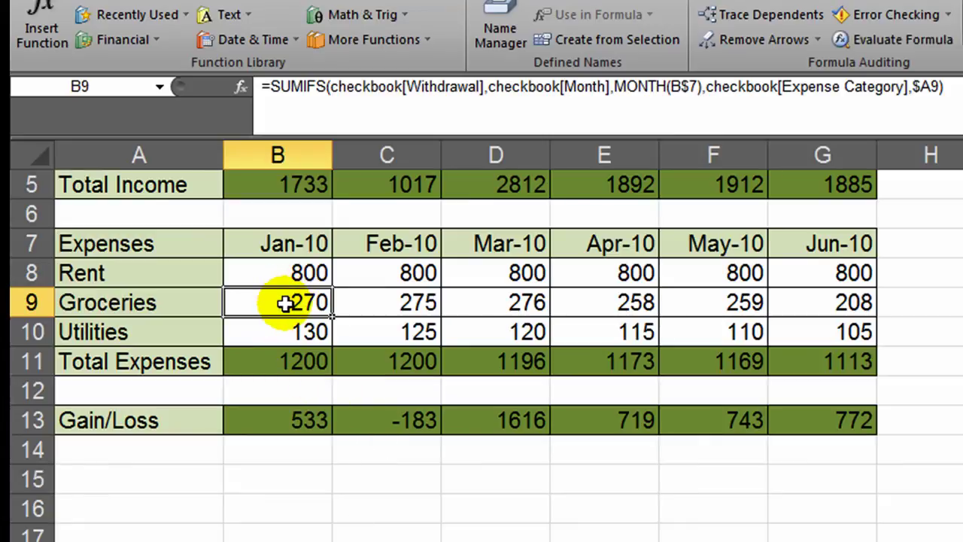